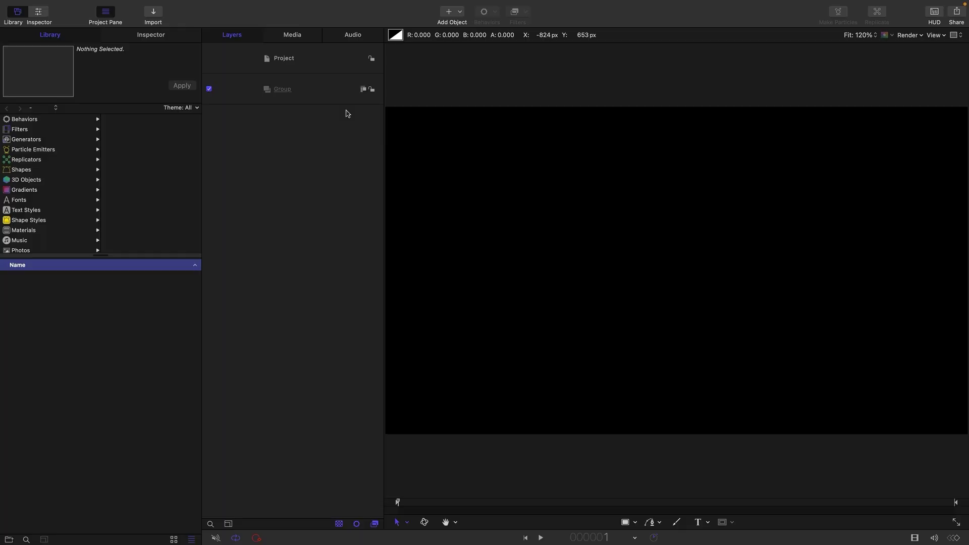
Show the Inspector and select the Group layer to view its properties.
{"action": "key", "text": "super+3"}
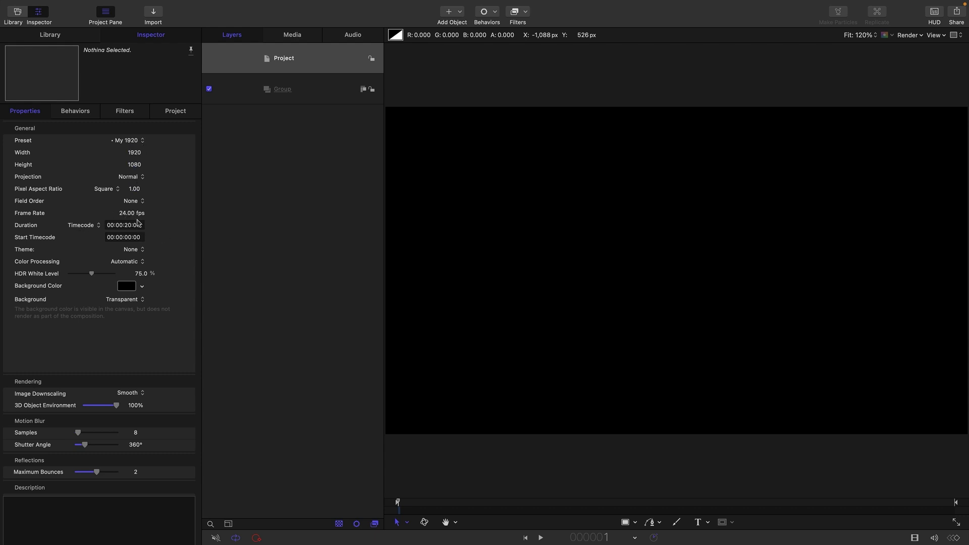
{"action": "left_click", "coordinate": [317, 98]}
Import the GyroHoop.usdz model from the Assets folder into the Group.
{"action": "left_click", "coordinate": [153, 13]}
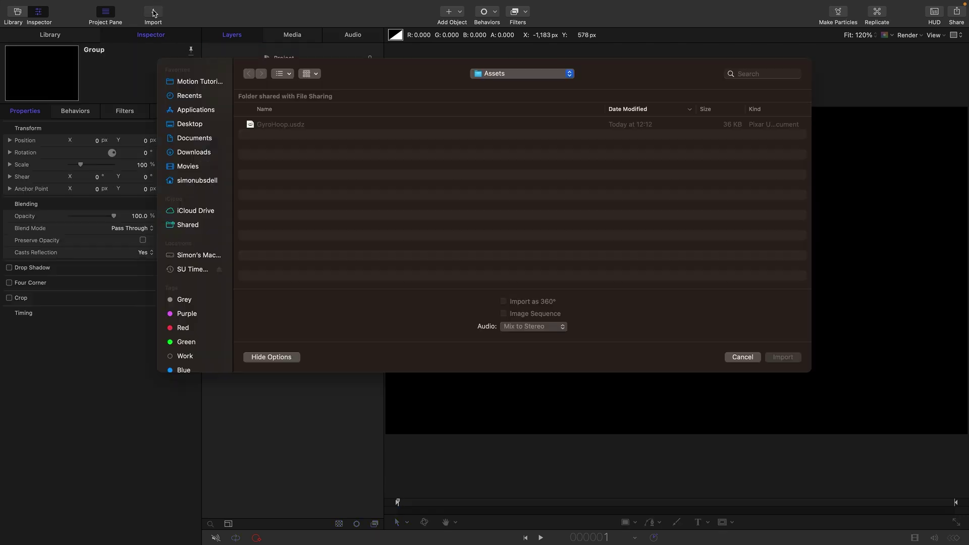
{"action": "left_click", "coordinate": [283, 126]}
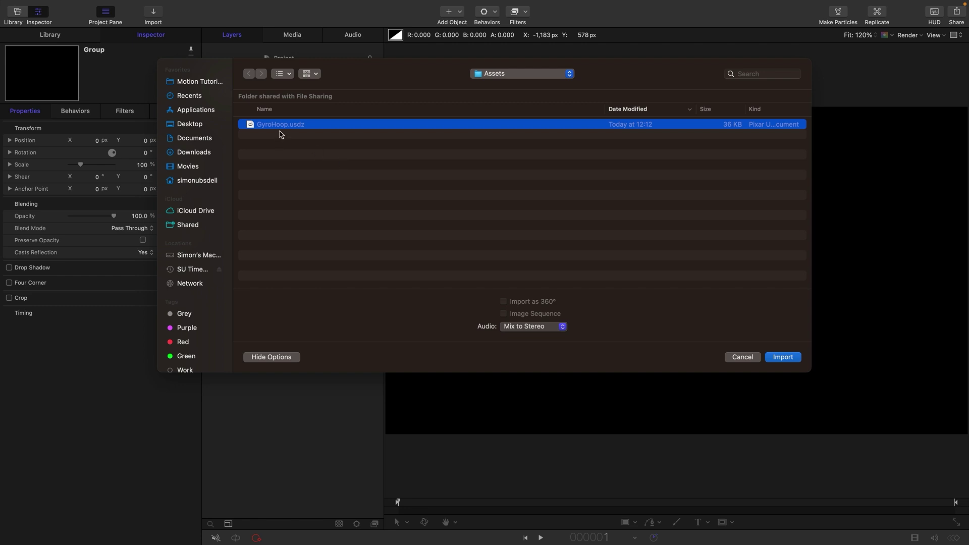
{"action": "left_click", "coordinate": [783, 357]}
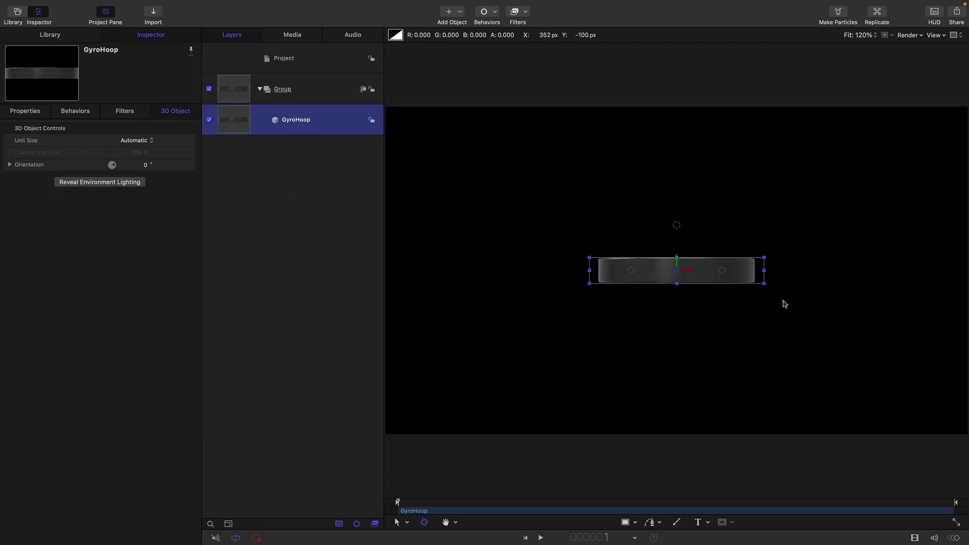
Switch the Group holding the GyroHoop model to a 3D group.
{"action": "left_click", "coordinate": [364, 90]}
{"action": "mouse_move", "coordinate": [177, 3]}
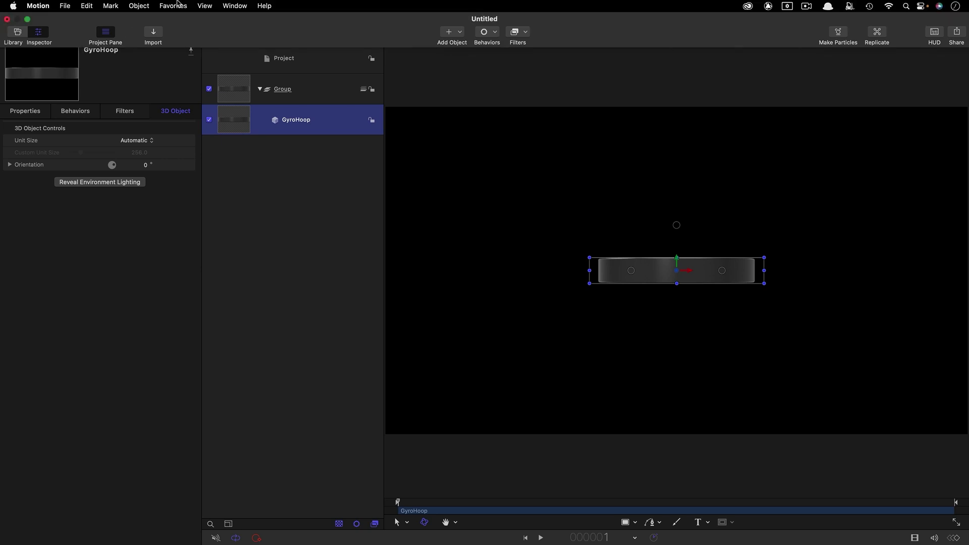
{"action": "left_click", "coordinate": [138, 5]}
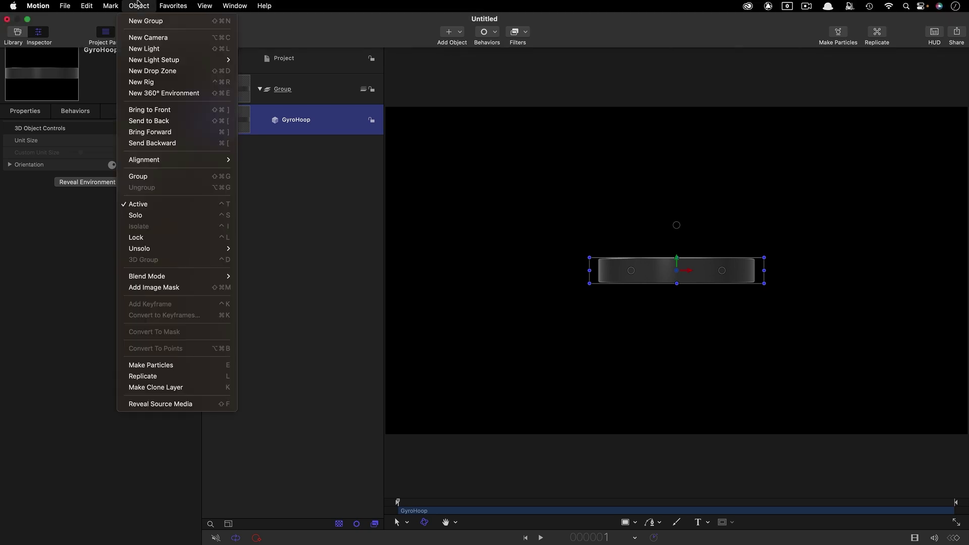
Replicate GyroHoop as a Line shape with start and end point X both 0.
{"action": "left_click", "coordinate": [182, 376]}
{"action": "left_click", "coordinate": [139, 142]}
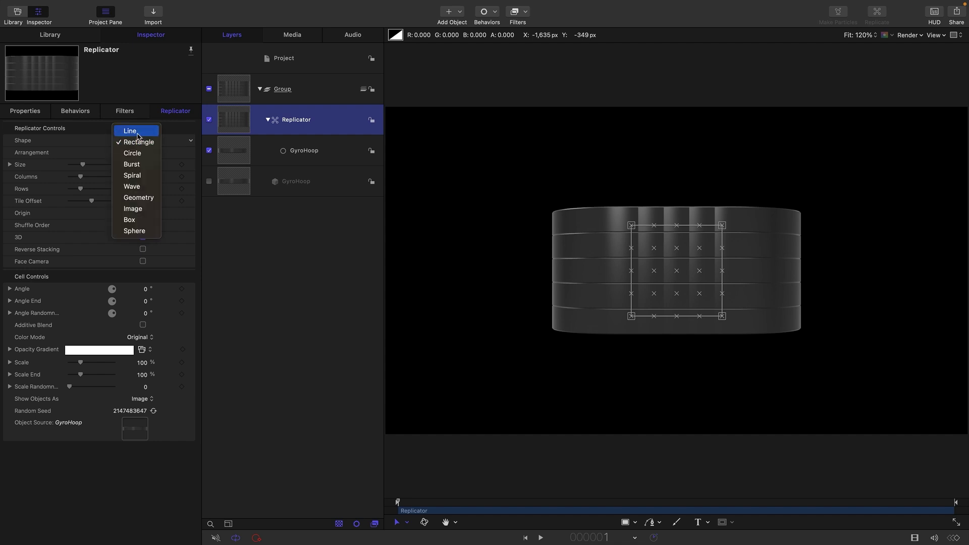
{"action": "left_click", "coordinate": [139, 134]}
{"action": "left_click", "coordinate": [94, 154]}
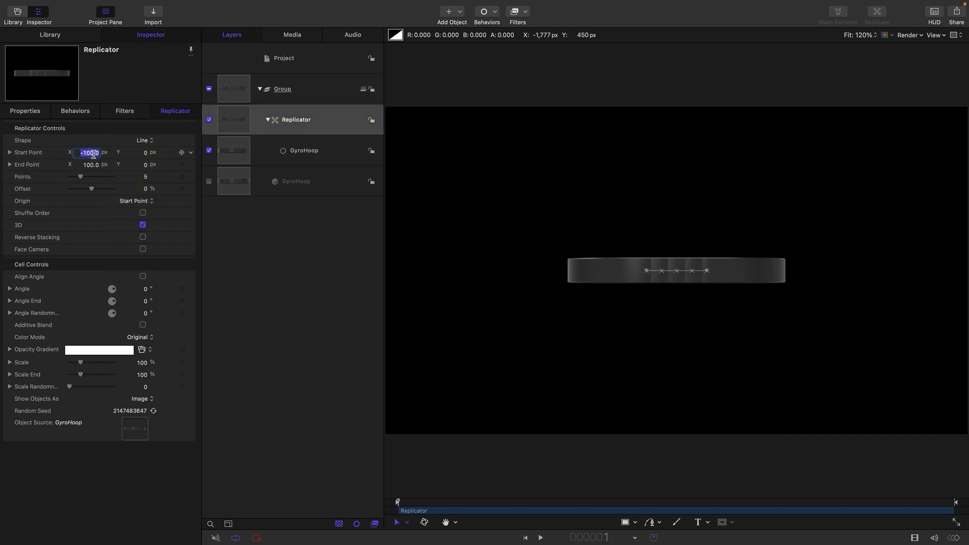
{"action": "type", "text": "0"}
{"action": "key", "text": "Return"}
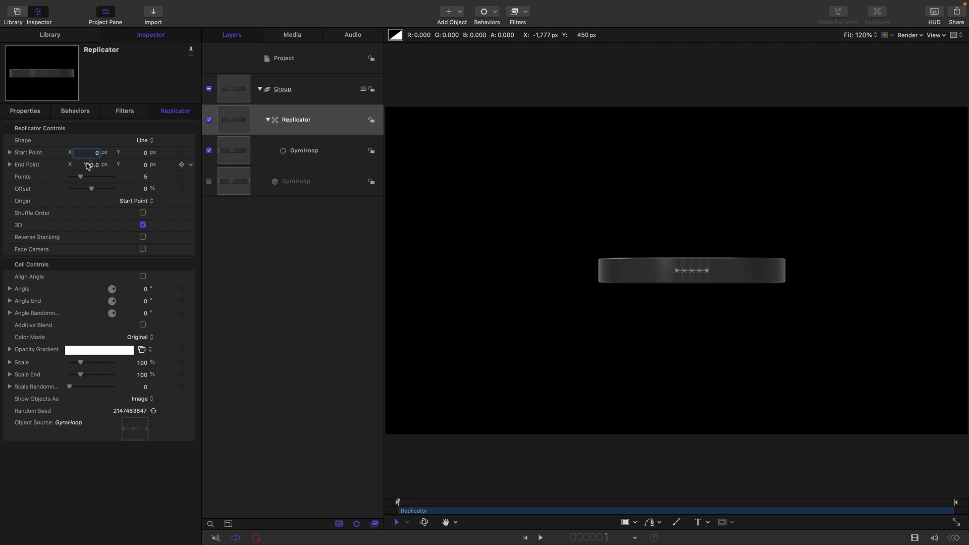
{"action": "left_click", "coordinate": [91, 165]}
{"action": "type", "text": "0"}
{"action": "key", "text": "Return"}
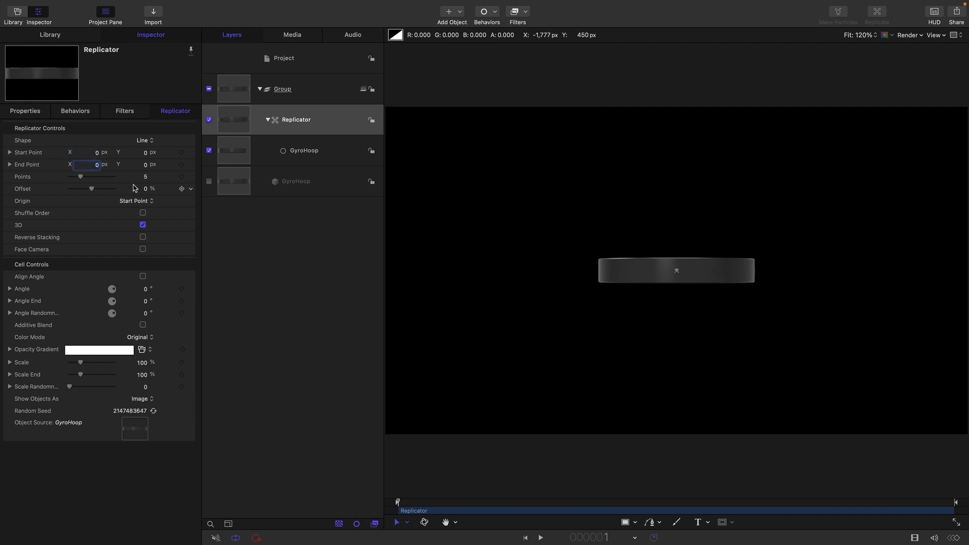
Set the replicator to 12 points with cell scale 150% and scale end 25%.
{"action": "left_click", "coordinate": [146, 177]}
{"action": "type", "text": "12"}
{"action": "key", "text": "Return"}
{"action": "left_click", "coordinate": [141, 363]}
{"action": "type", "text": "150"}
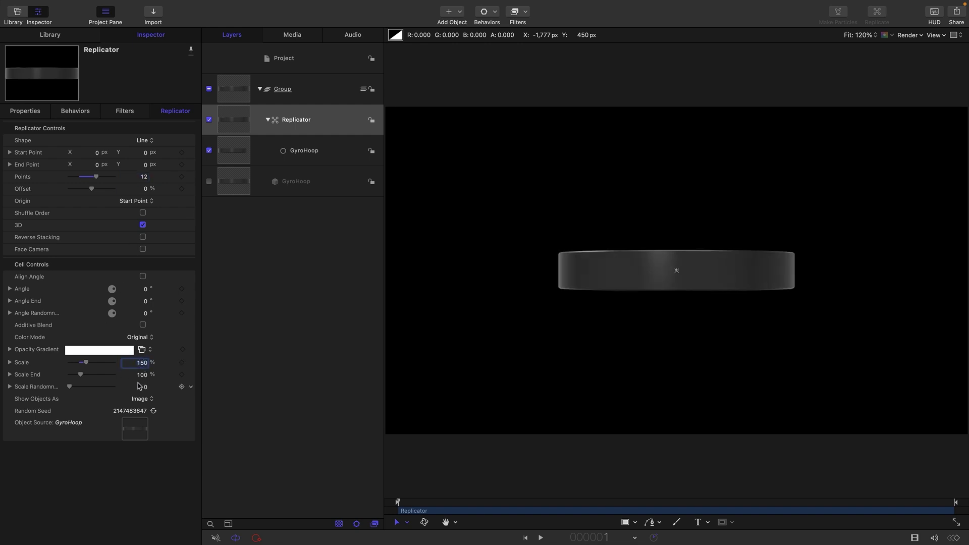
{"action": "left_click", "coordinate": [142, 375]}
{"action": "type", "text": "25"}
Add an Oscillate behavior to the cell's Angle X with 360° amplitude and speed 5.
{"action": "left_click", "coordinate": [10, 289]}
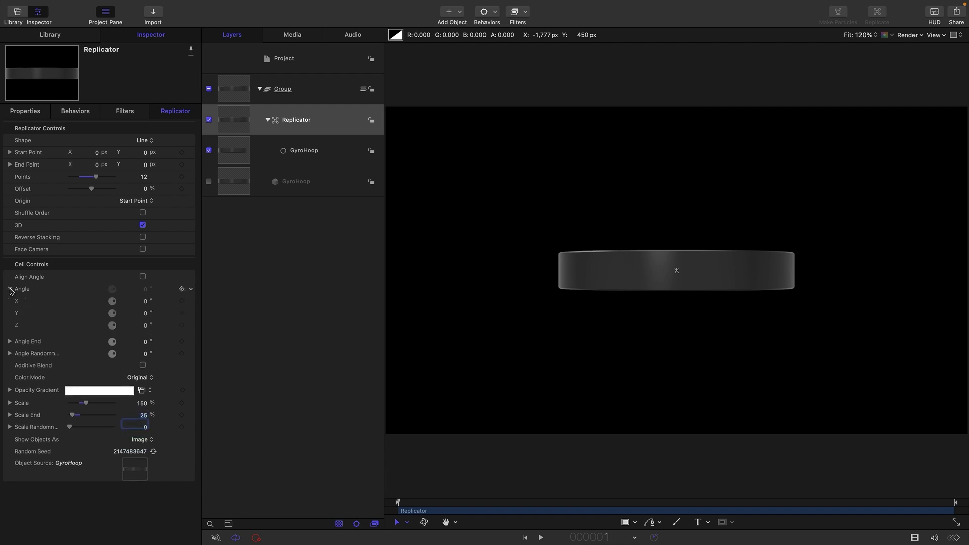
{"action": "left_click", "coordinate": [193, 303]}
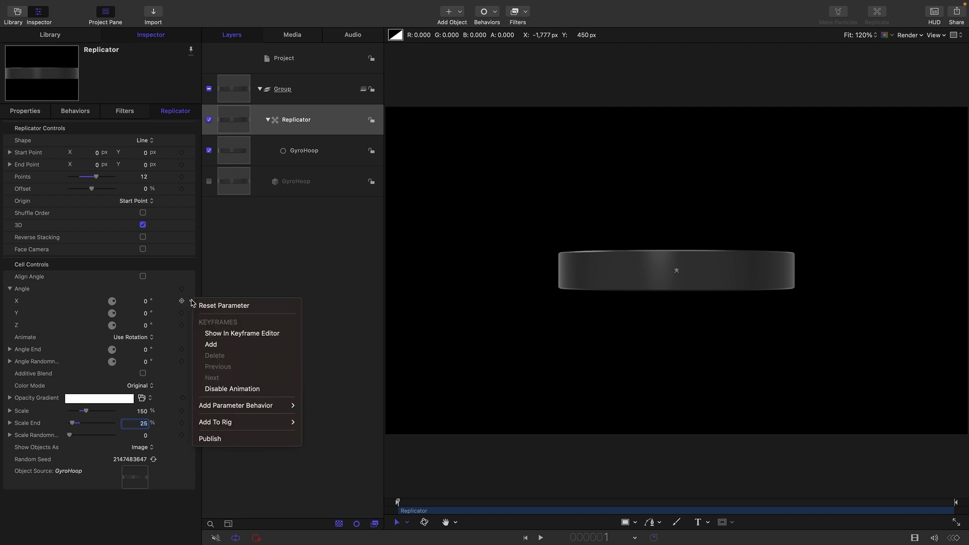
{"action": "mouse_move", "coordinate": [229, 407]}
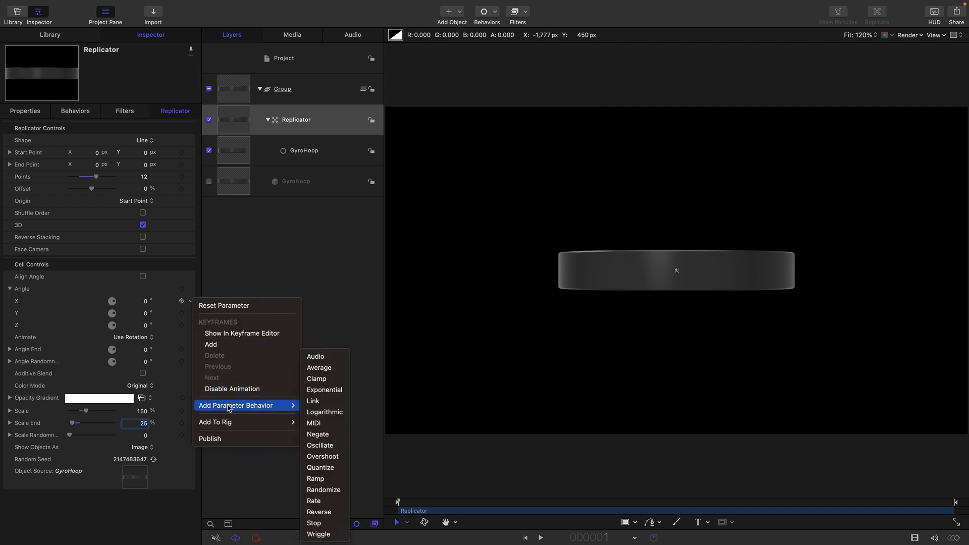
{"action": "left_click", "coordinate": [321, 446]}
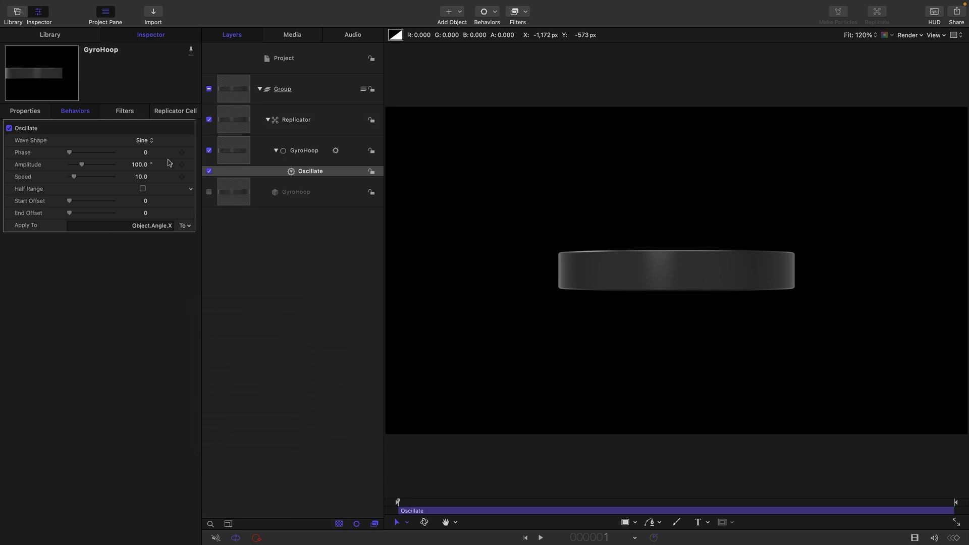
{"action": "left_click", "coordinate": [140, 165]}
{"action": "type", "text": "360"}
{"action": "key", "text": "Return"}
{"action": "key", "text": "Tab"}
{"action": "type", "text": "5"}
On the Replicator, add an Oscillate behavior to Angle End X.
{"action": "left_click", "coordinate": [233, 124]}
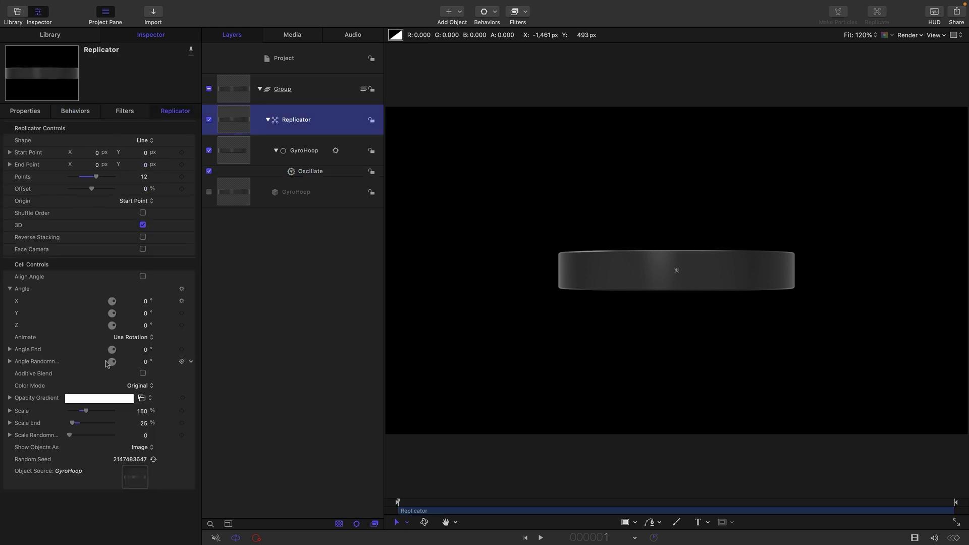
{"action": "left_click", "coordinate": [10, 350]}
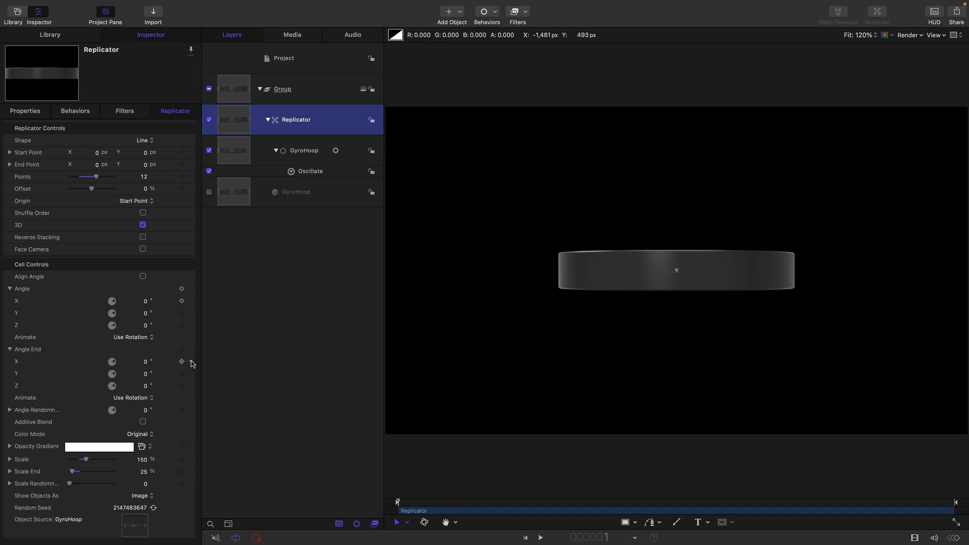
{"action": "left_click", "coordinate": [191, 362]}
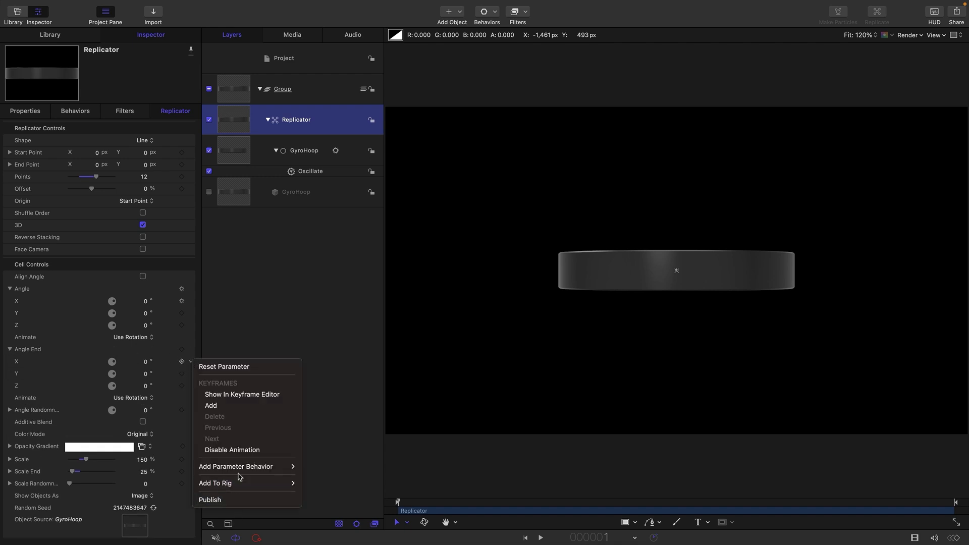
{"action": "mouse_move", "coordinate": [238, 471]}
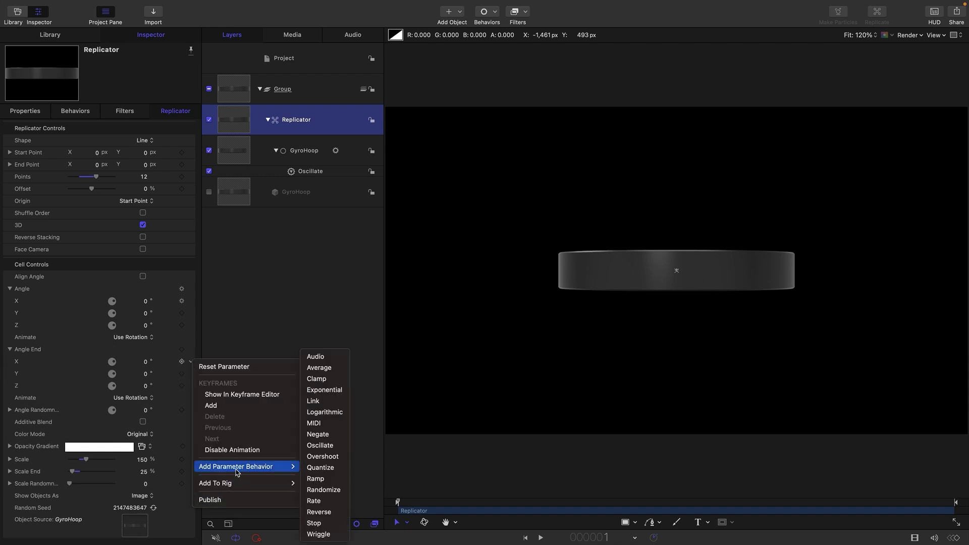
{"action": "left_click", "coordinate": [322, 446]}
Set the Angle End X oscillation to amplitude 360, speed 5.0 and phase 1.
{"action": "left_click", "coordinate": [140, 165]}
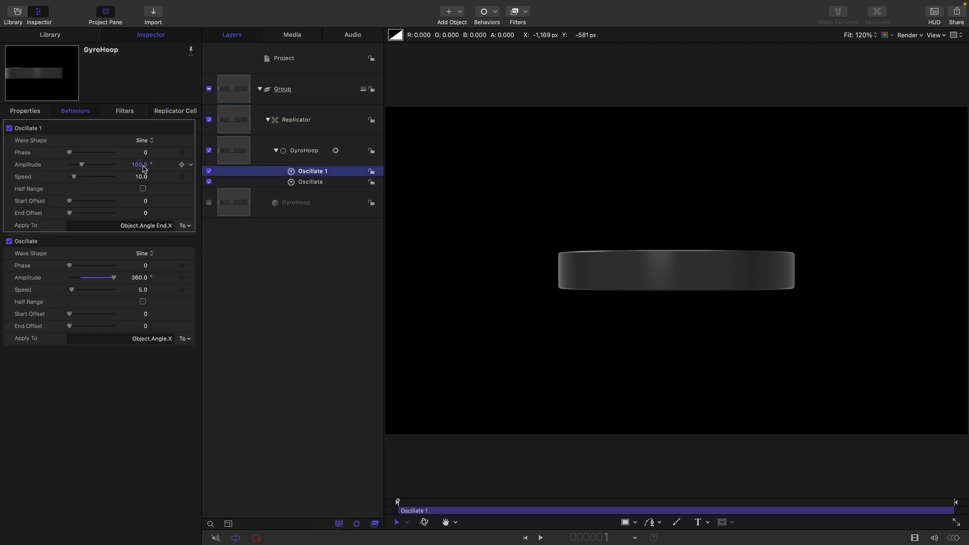
{"action": "type", "text": "360"}
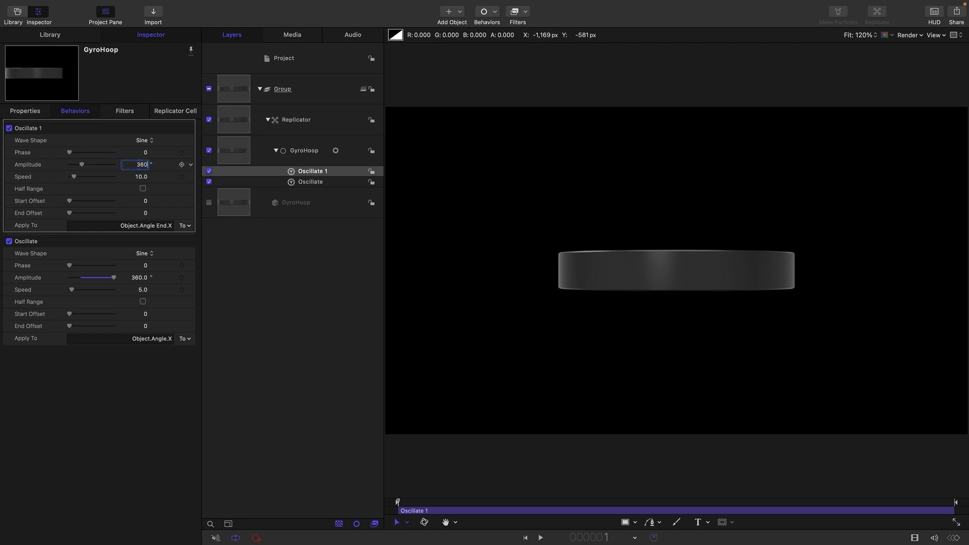
{"action": "key", "text": "Return"}
{"action": "key", "text": "Tab"}
{"action": "type", "text": "5.0"}
{"action": "left_click", "coordinate": [140, 153]}
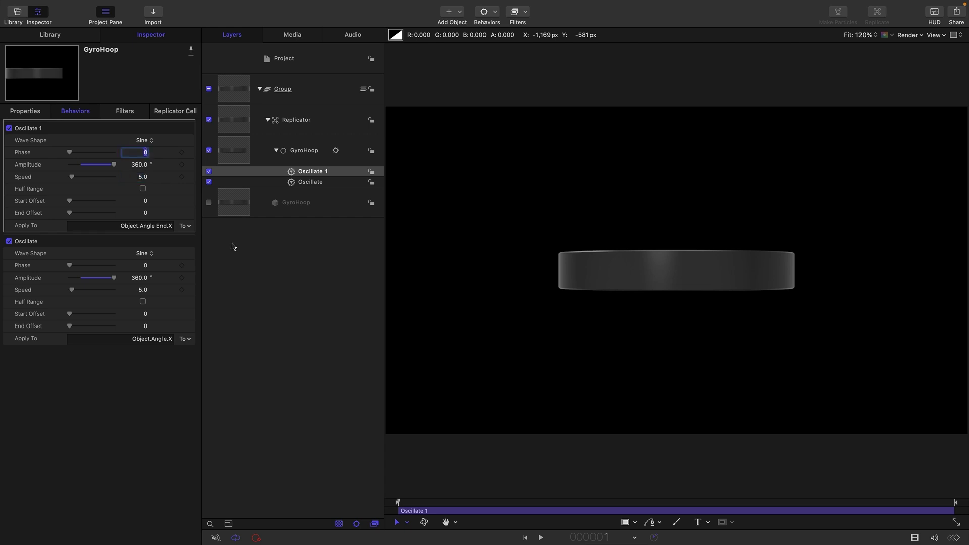
{"action": "type", "text": "1"}
{"action": "key", "text": "Return"}
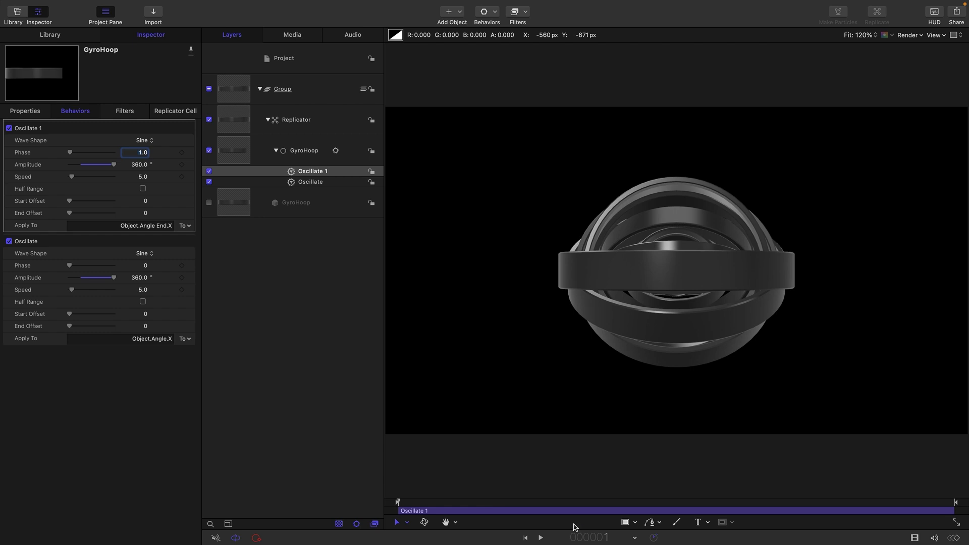
Preview the gyroscope animation and scrub the Replicator's timeline between frames 178 and 108.
{"action": "left_click", "coordinate": [541, 538]}
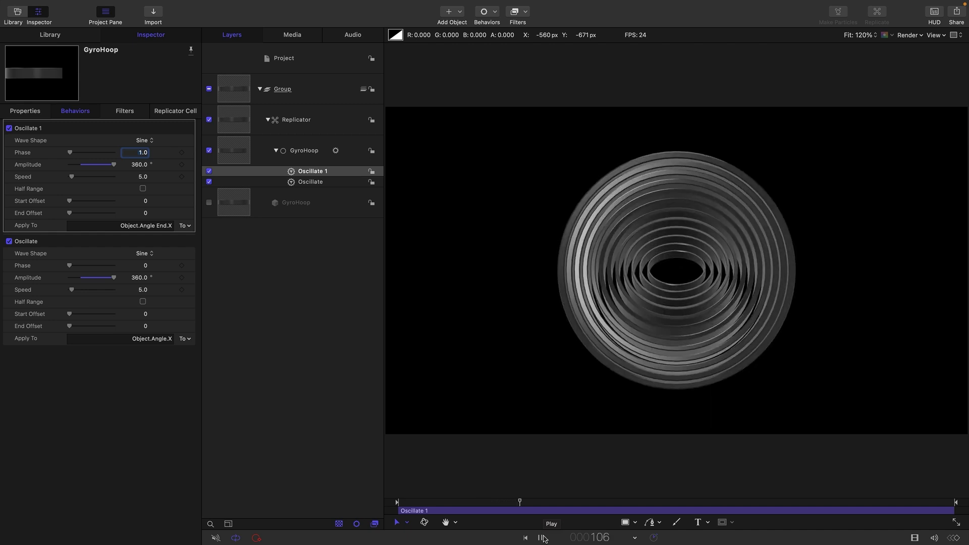
{"action": "left_click", "coordinate": [541, 537]}
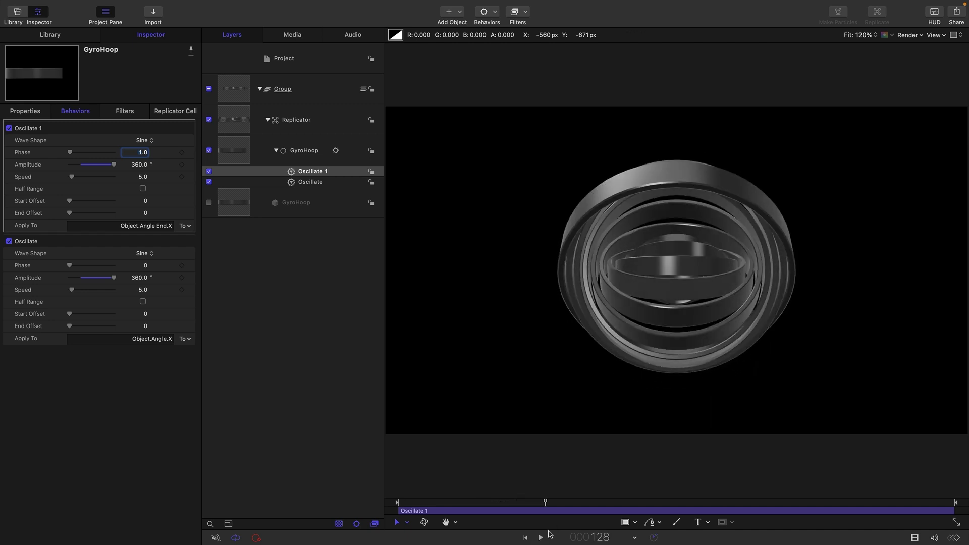
{"action": "left_click", "coordinate": [228, 125]}
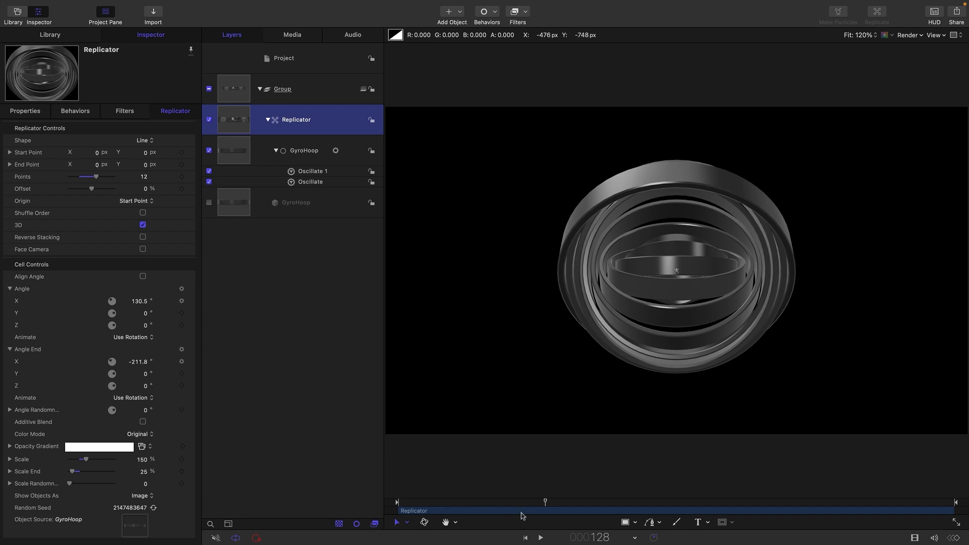
{"action": "left_click_drag", "start_coordinate": [547, 507], "coordinate": [604, 504]}
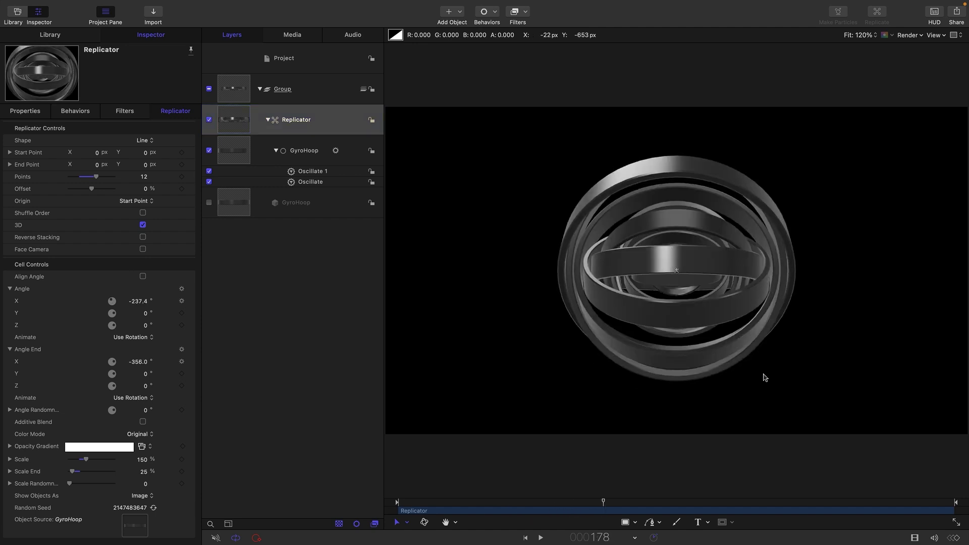
{"action": "left_click", "coordinate": [94, 181]}
{"action": "left_click_drag", "start_coordinate": [621, 500], "coordinate": [522, 536]}
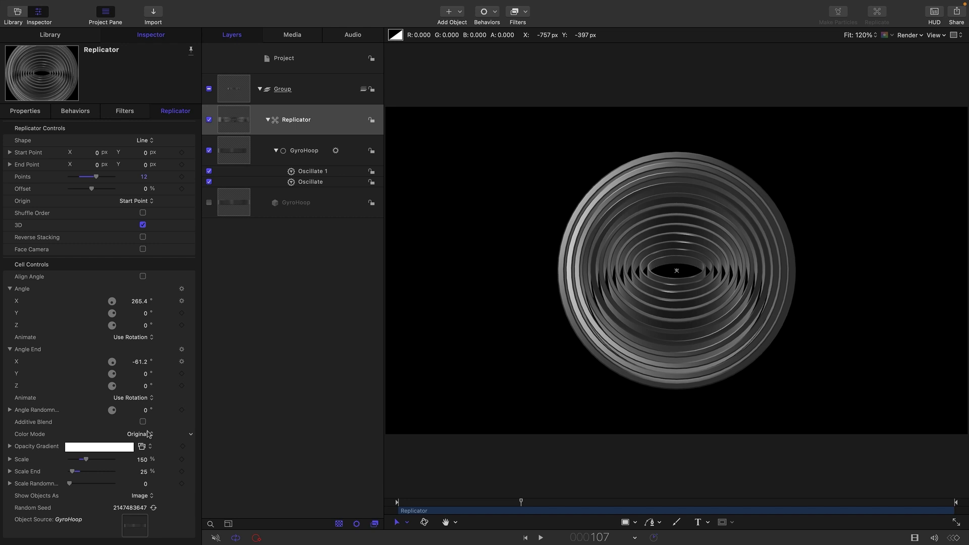
Set the hoops' Color Mode to Over Pattern and expand the Color Gradient.
{"action": "left_click", "coordinate": [141, 436]}
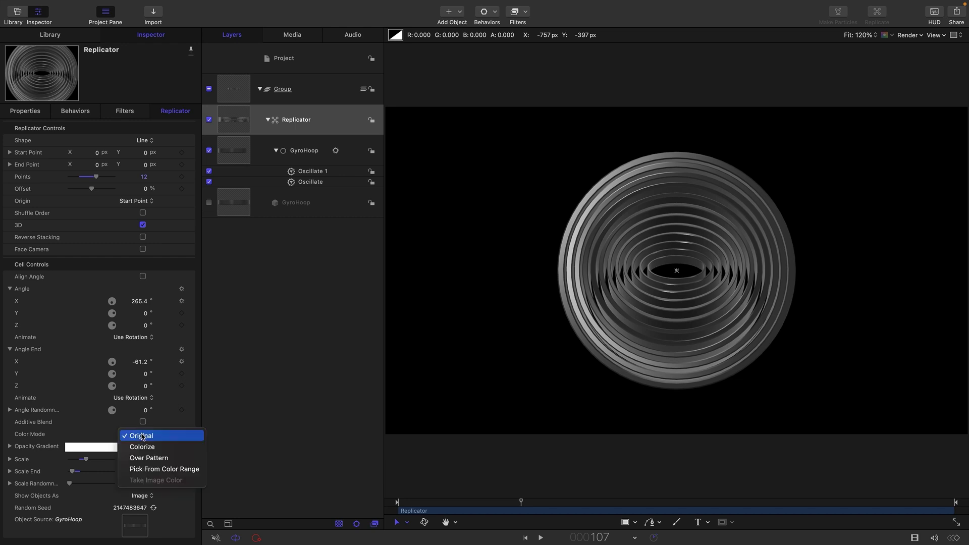
{"action": "left_click", "coordinate": [148, 458]}
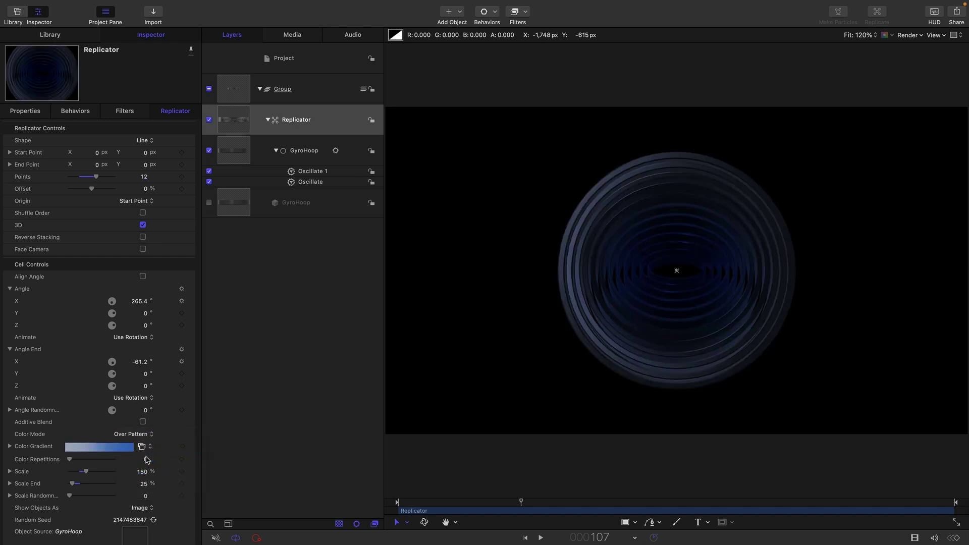
{"action": "left_click", "coordinate": [178, 128]}
{"action": "left_click", "coordinate": [10, 325]}
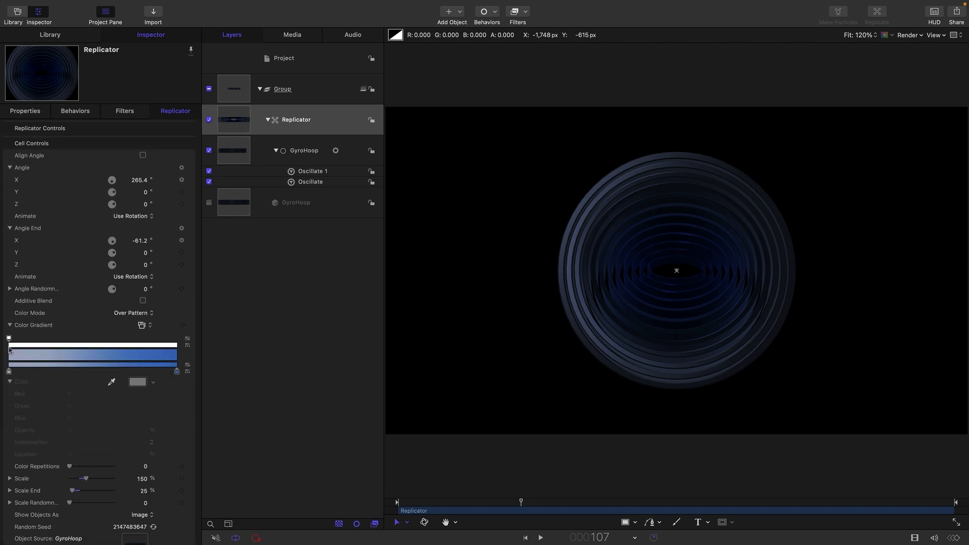
Make the gradient's left stop pale yellow and right stop magenta (R 1, G 0.34).
{"action": "left_click", "coordinate": [9, 372]}
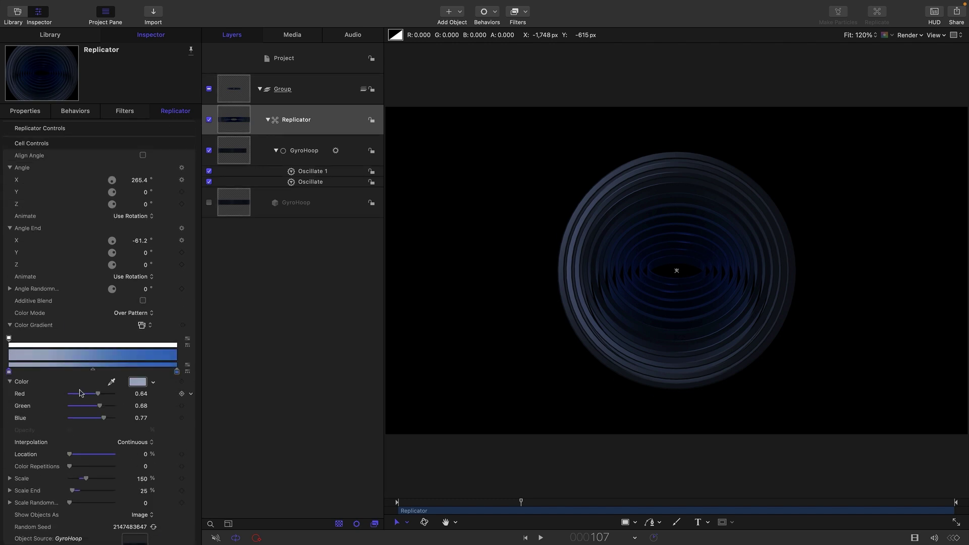
{"action": "left_click_drag", "start_coordinate": [97, 394], "coordinate": [104, 423]}
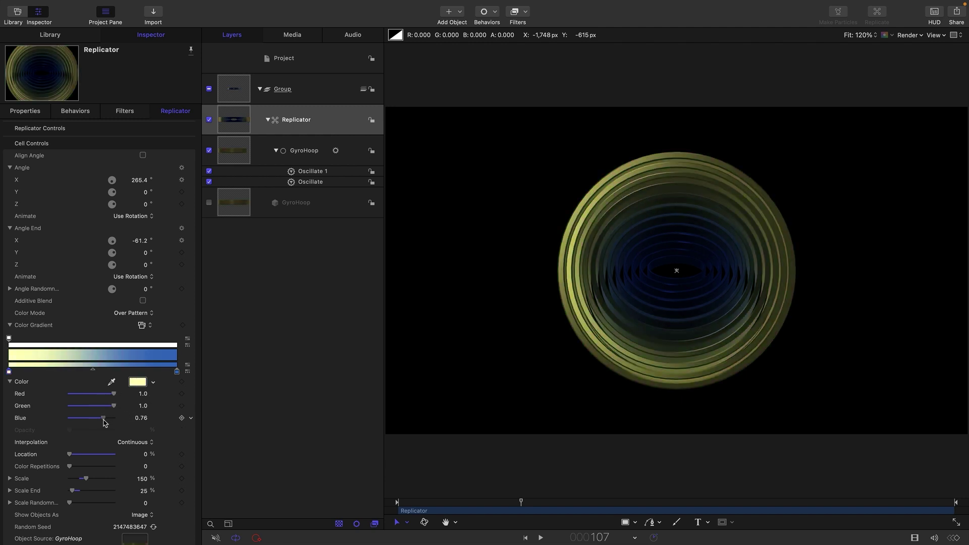
{"action": "left_click", "coordinate": [177, 371]}
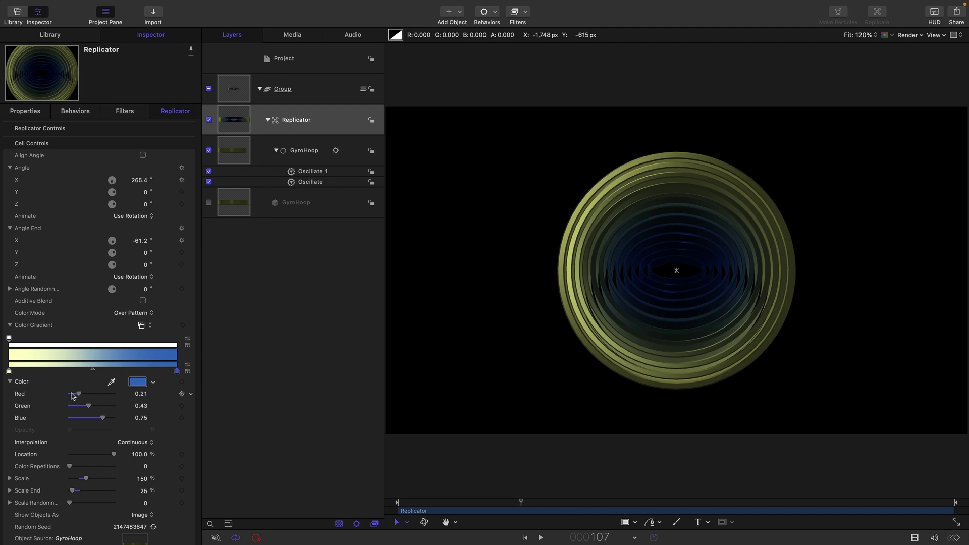
{"action": "left_click_drag", "start_coordinate": [79, 393], "coordinate": [141, 428]}
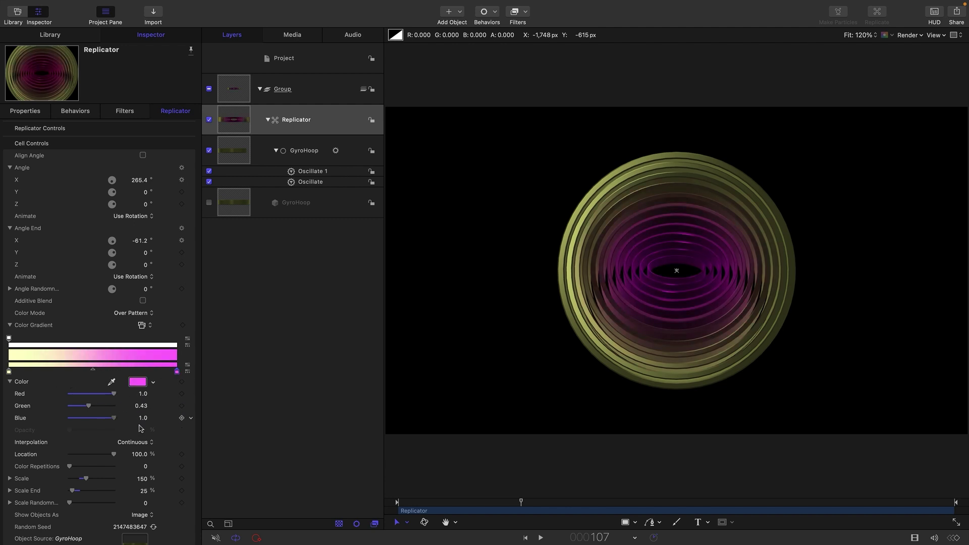
{"action": "left_click_drag", "start_coordinate": [88, 406], "coordinate": [84, 406]}
{"action": "left_click_drag", "start_coordinate": [520, 502], "coordinate": [594, 519]}
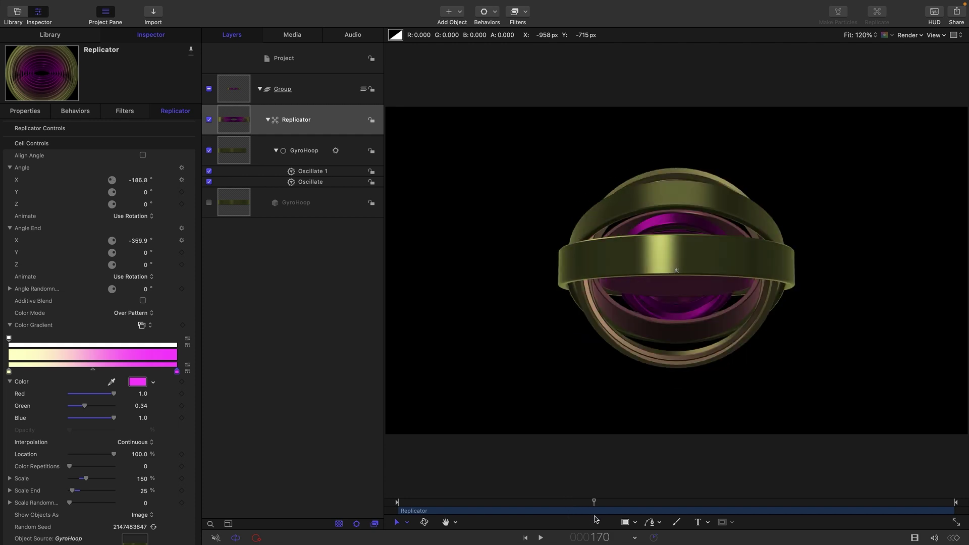
{"action": "left_click", "coordinate": [464, 14]}
Add a point light at 1000% intensity and set its Z position to 0.
{"action": "left_click", "coordinate": [469, 54]}
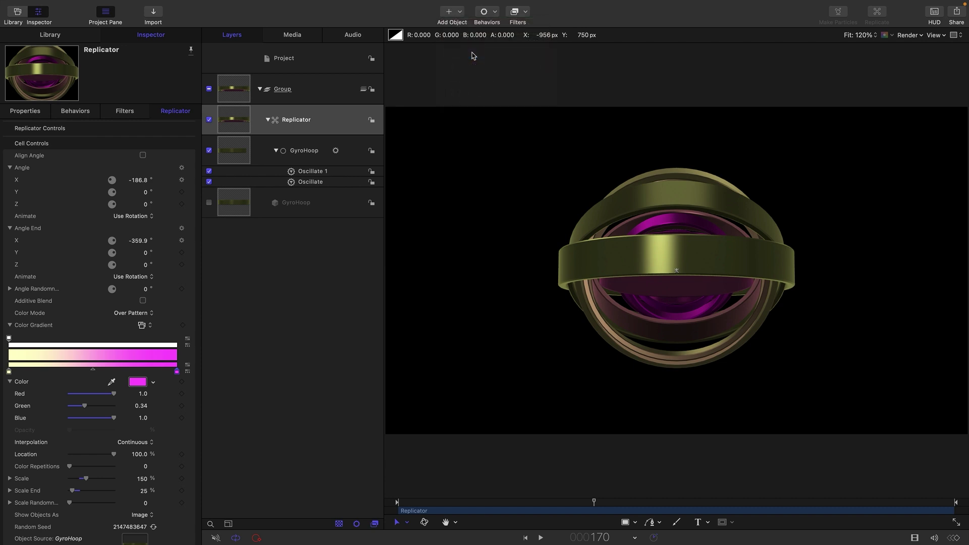
{"action": "left_click", "coordinate": [136, 167]}
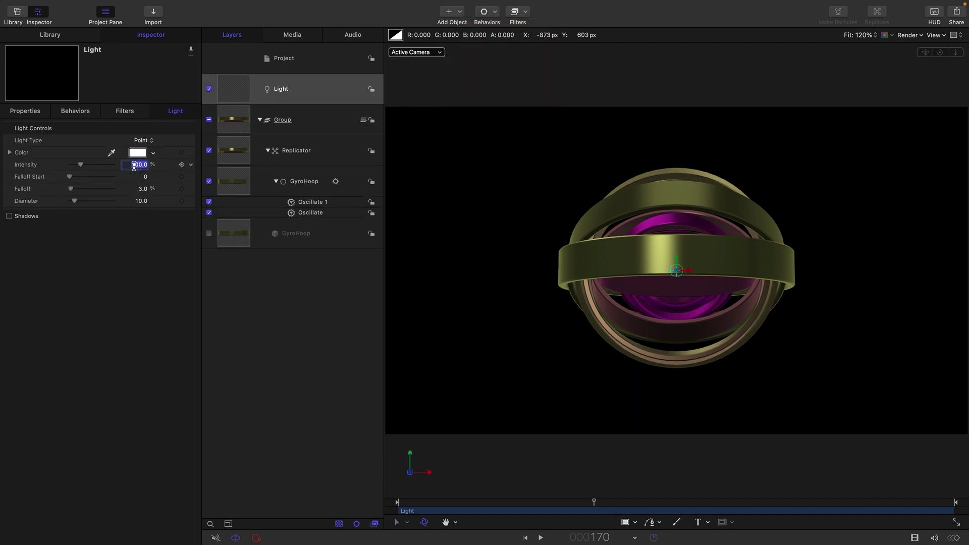
{"action": "type", "text": "10"}
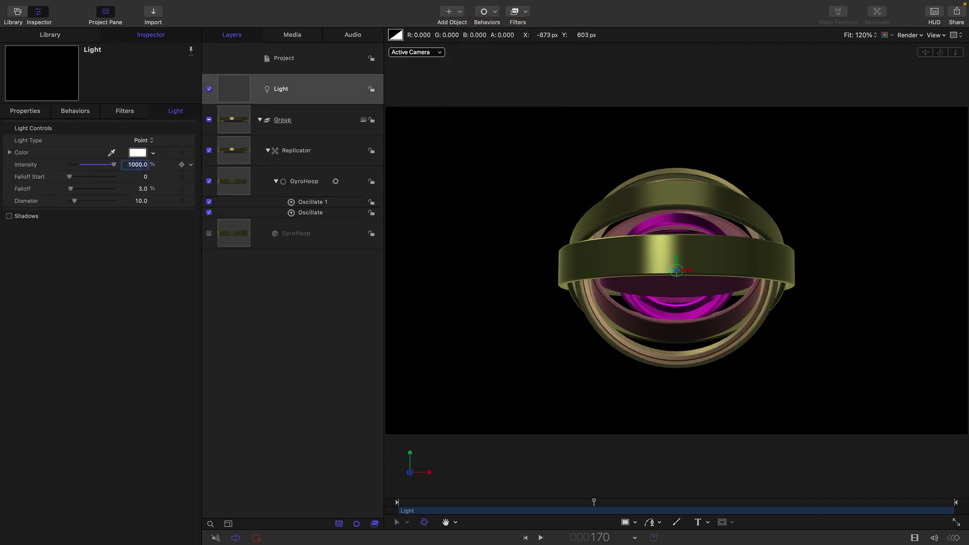
{"action": "key", "text": "Return"}
{"action": "left_click", "coordinate": [25, 110]}
{"action": "left_click", "coordinate": [10, 140]}
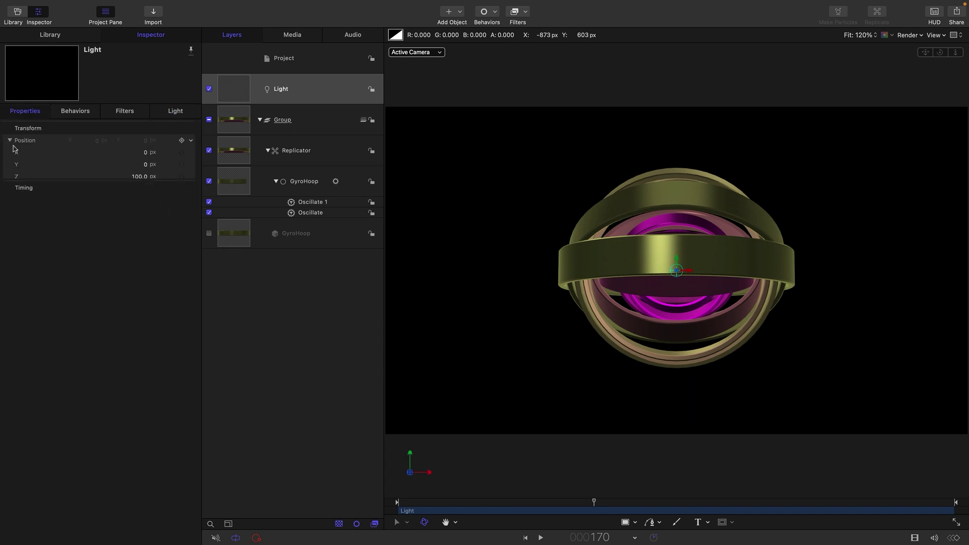
{"action": "left_click", "coordinate": [136, 176]}
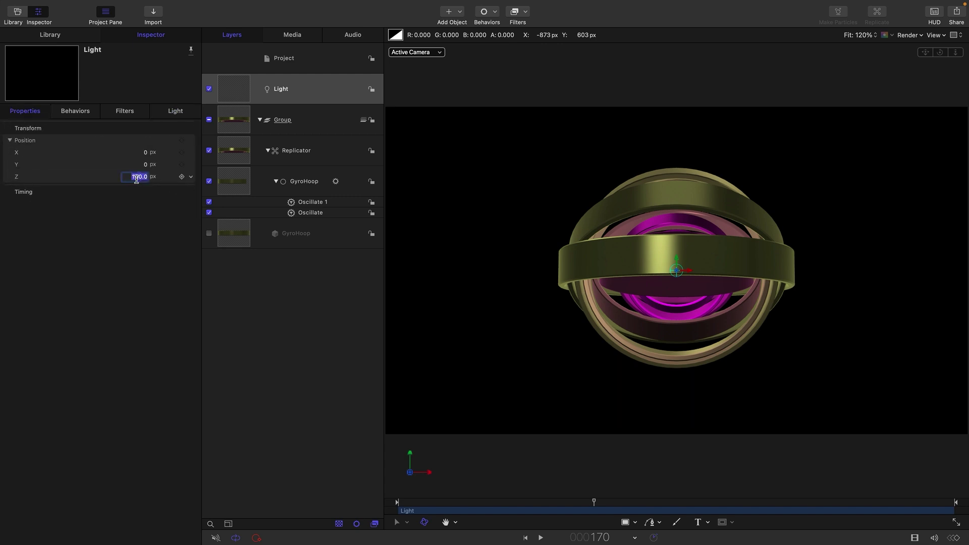
{"action": "type", "text": "0"}
{"action": "key", "text": "Return"}
{"action": "left_click_drag", "start_coordinate": [577, 505], "coordinate": [704, 533]}
Duplicate the light, giving the copy 750% intensity and position X and Z 750.
{"action": "right_click", "coordinate": [234, 91]}
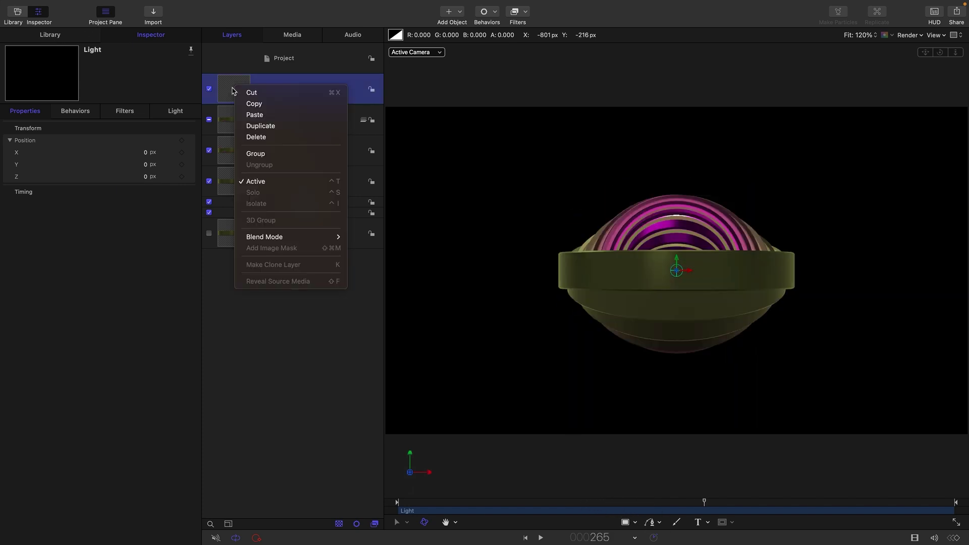
{"action": "left_click", "coordinate": [257, 126]}
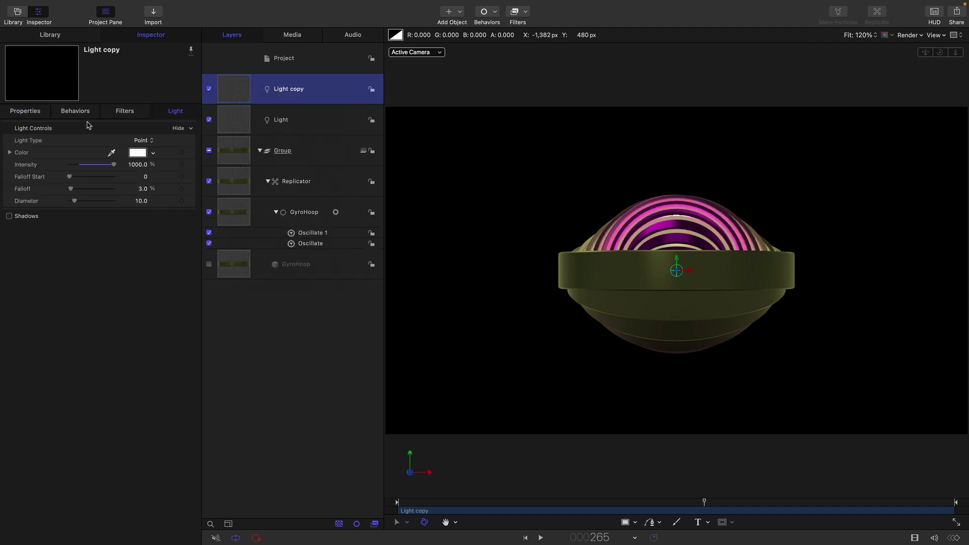
{"action": "left_click", "coordinate": [133, 166]}
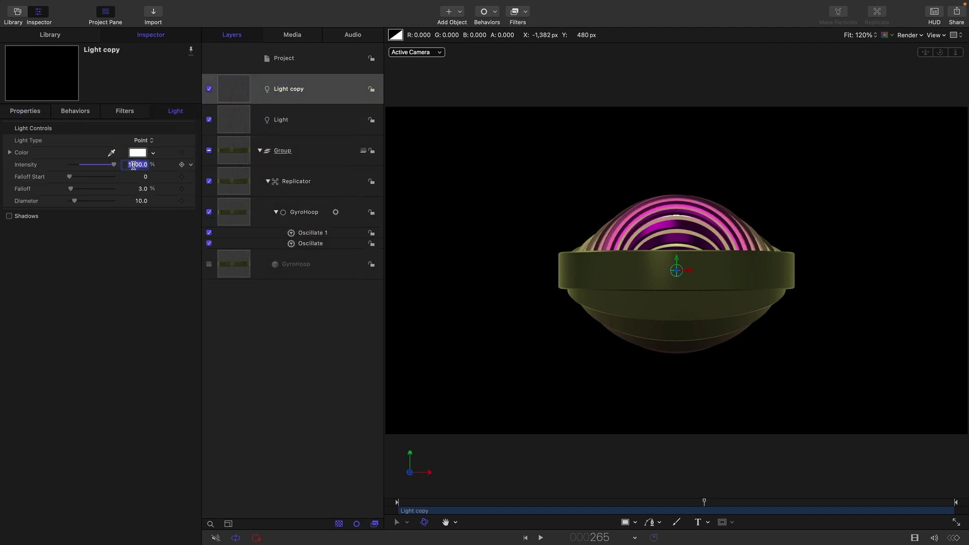
{"action": "type", "text": "75"}
{"action": "left_click", "coordinate": [32, 112]}
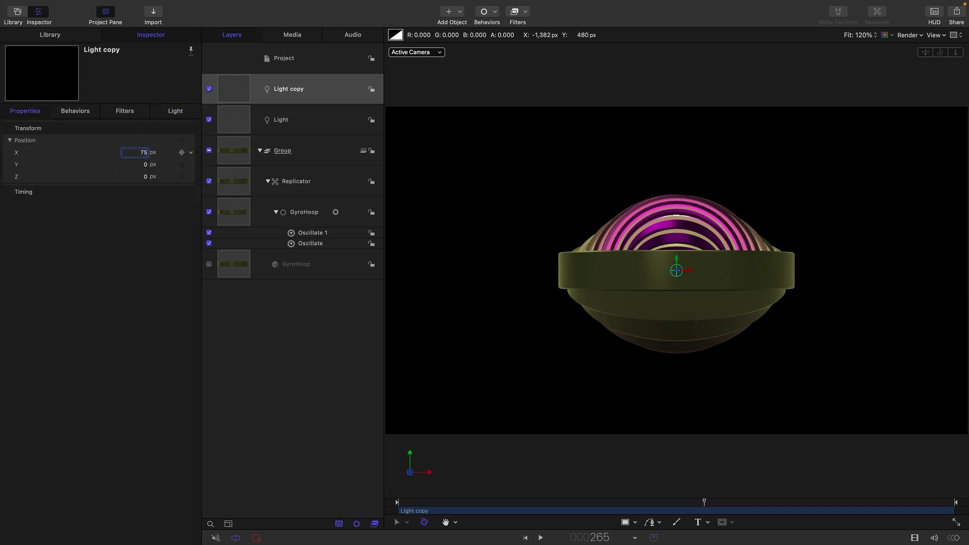
{"action": "type", "text": "0"}
{"action": "key", "text": "Return"}
{"action": "left_click", "coordinate": [145, 176]}
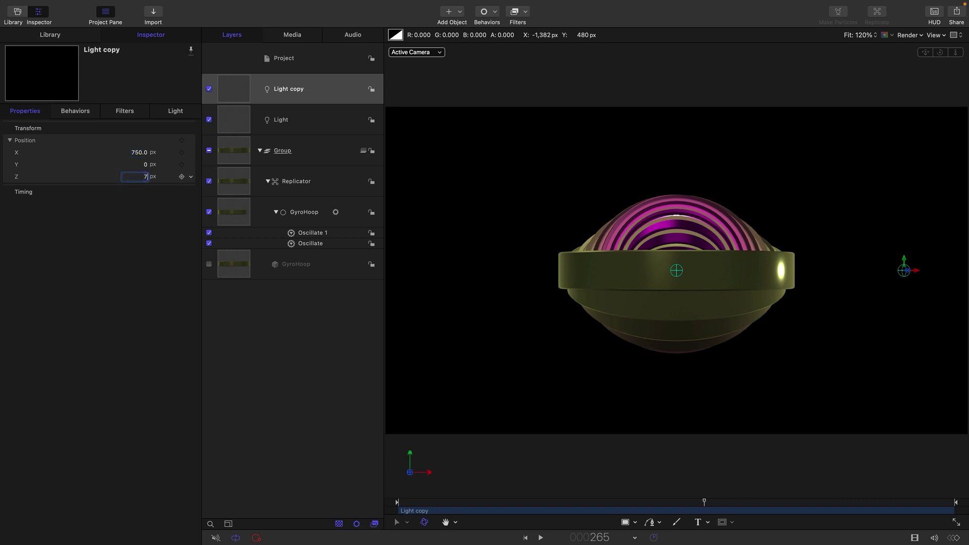
{"action": "type", "text": "750"}
{"action": "key", "text": "Return"}
Duplicate the copy again at X −750 and Z −750, then play from the start.
{"action": "right_click", "coordinate": [233, 86]}
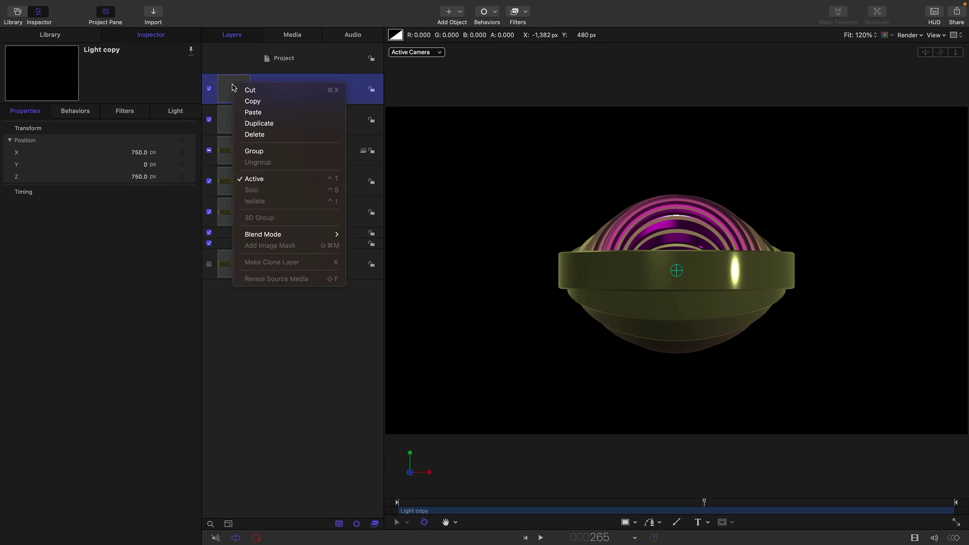
{"action": "left_click", "coordinate": [259, 124]}
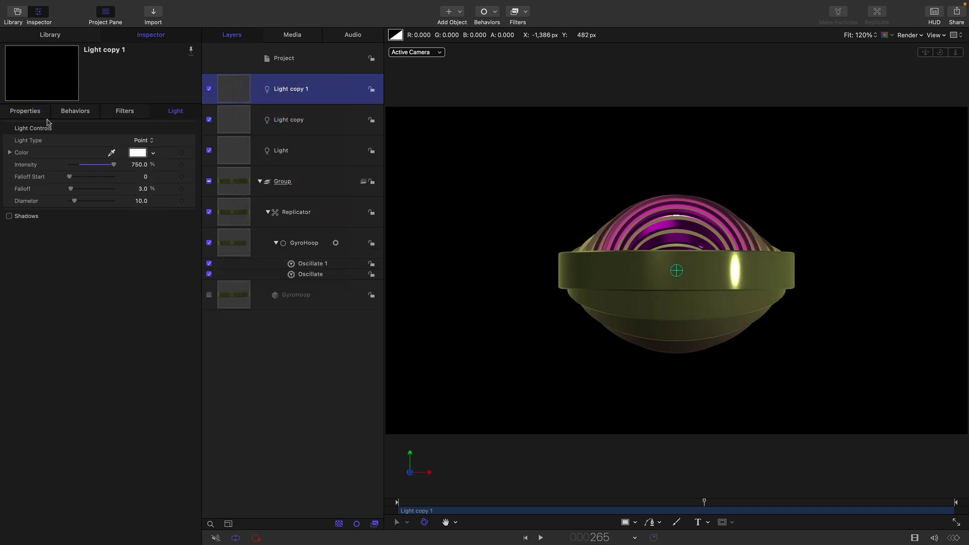
{"action": "left_click", "coordinate": [25, 111]}
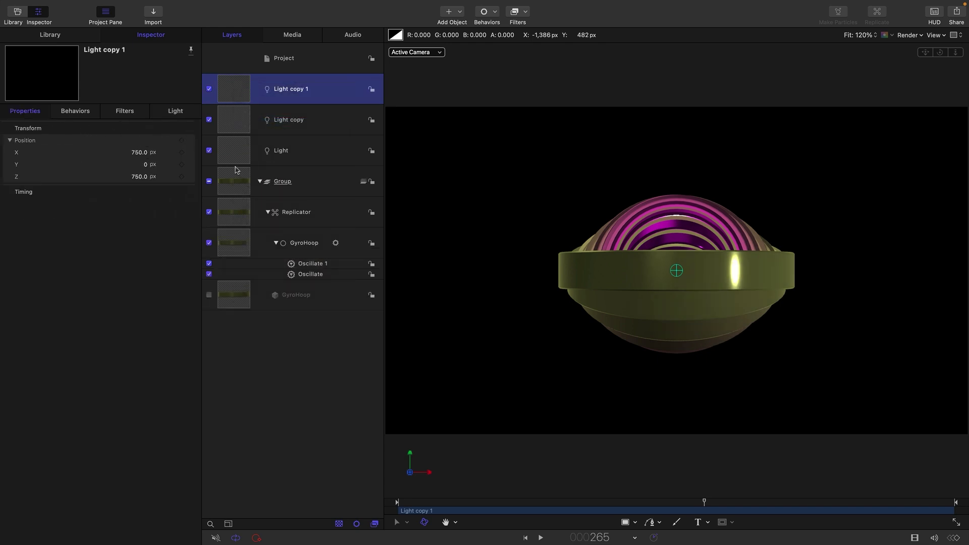
{"action": "left_click", "coordinate": [139, 152]}
{"action": "type", "text": "-"}
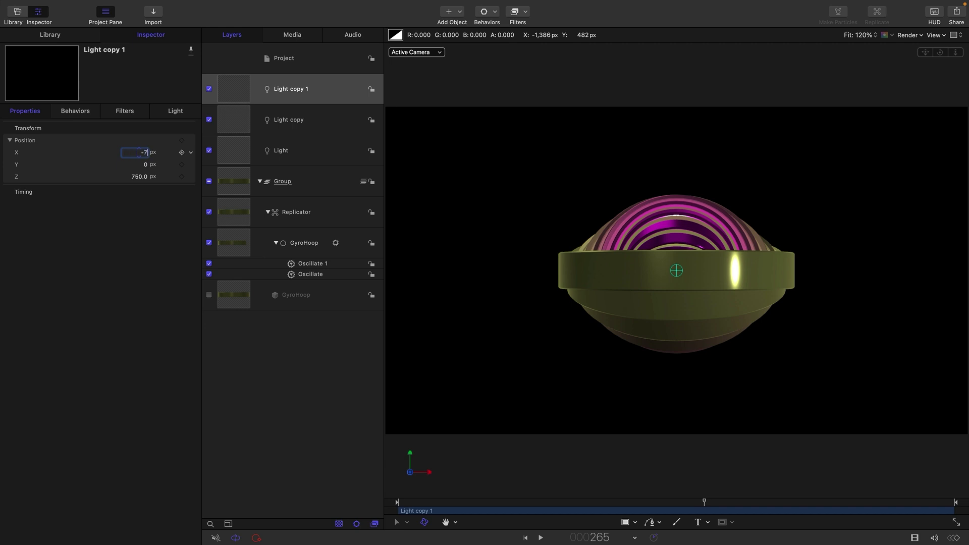
{"action": "type", "text": "750"}
{"action": "key", "text": "Return"}
{"action": "left_click", "coordinate": [135, 176]}
{"action": "type", "text": "-750"}
{"action": "key", "text": "Return"}
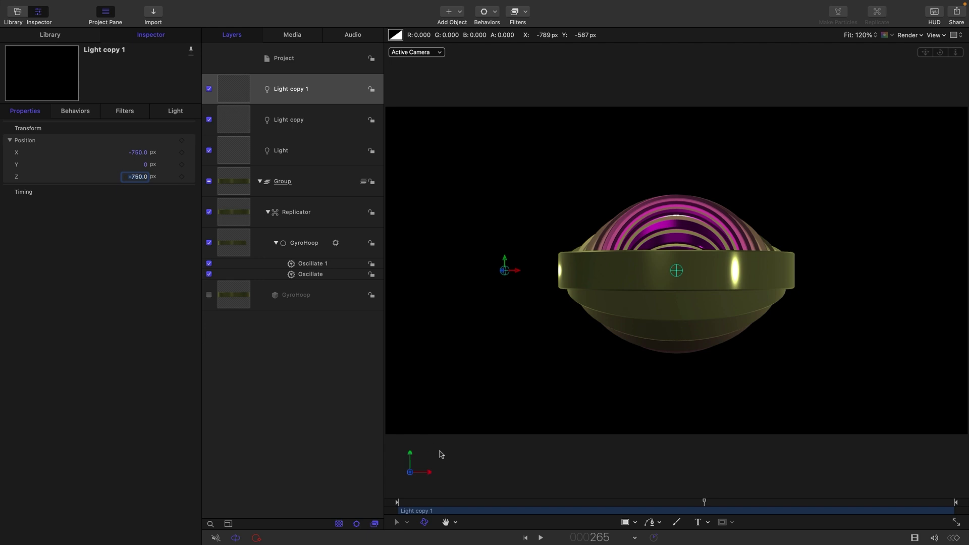
{"action": "left_click", "coordinate": [524, 538]}
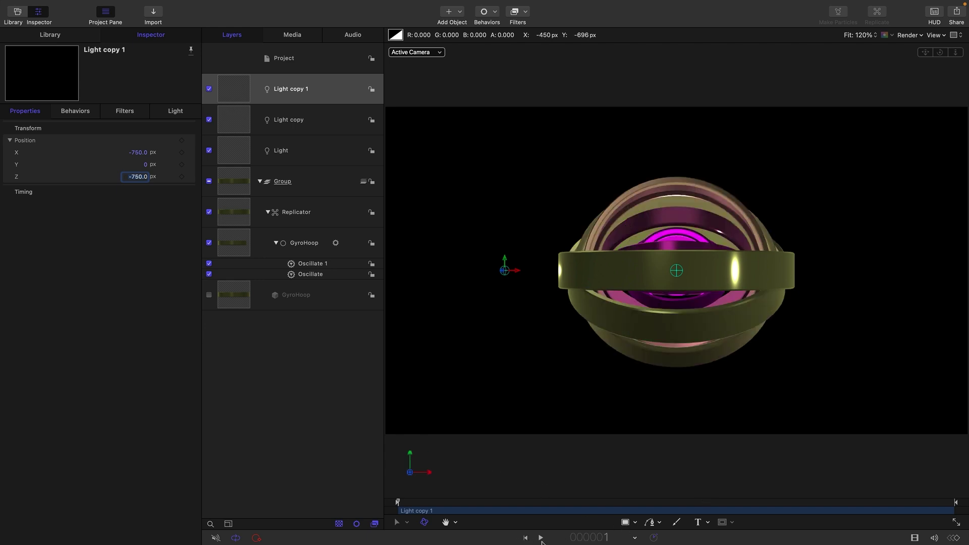
{"action": "left_click", "coordinate": [541, 538]}
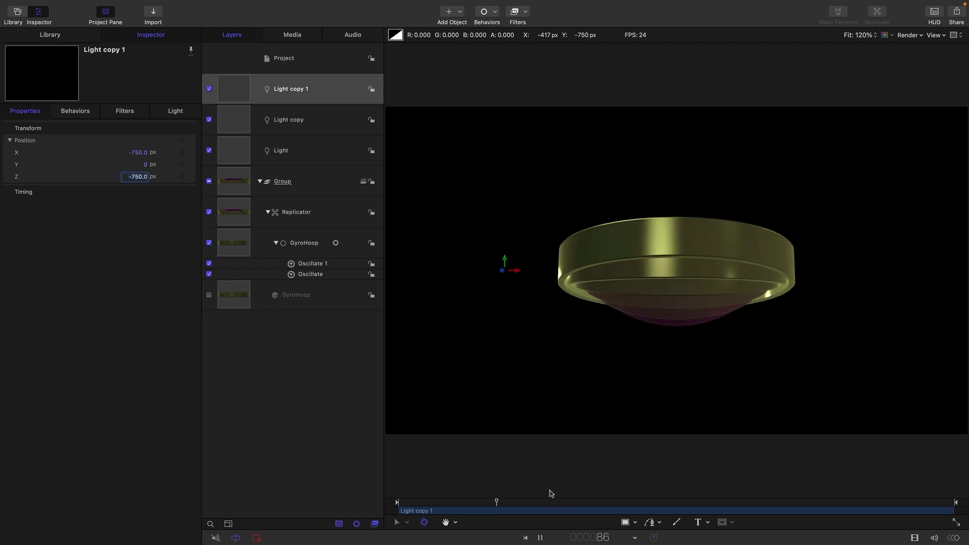
Add a camera to the scene and give it a Sweep behavior.
{"action": "left_click", "coordinate": [460, 13]}
{"action": "left_click", "coordinate": [467, 40]}
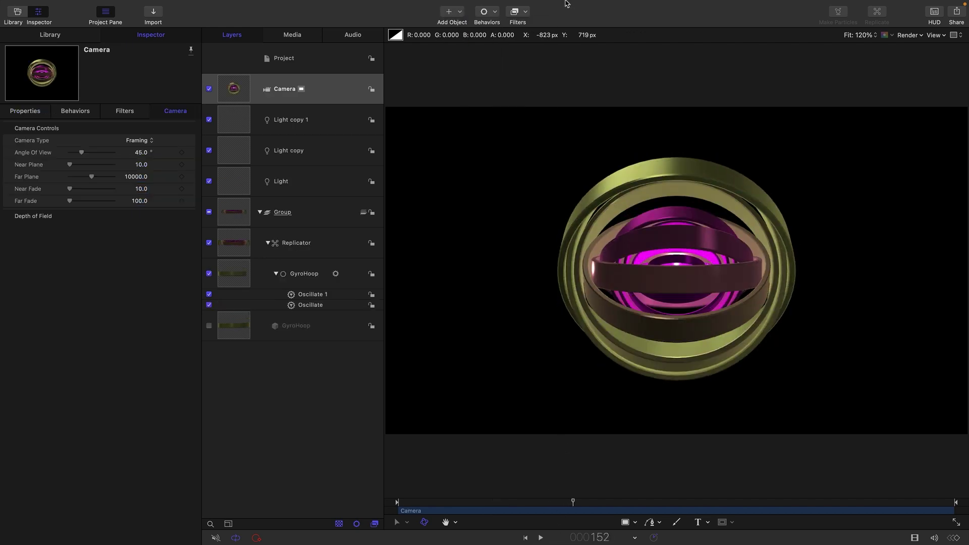
{"action": "left_click", "coordinate": [494, 15]}
{"action": "mouse_move", "coordinate": [520, 49]}
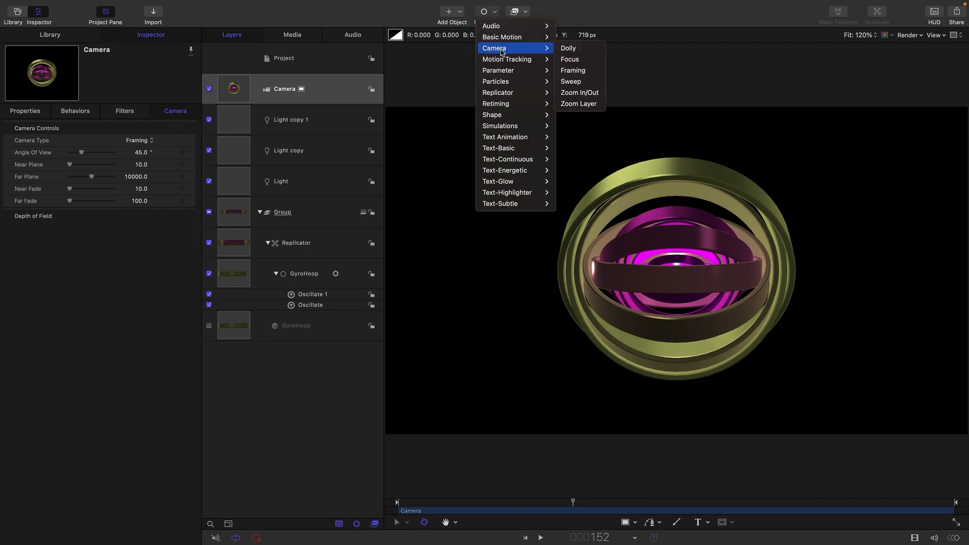
{"action": "left_click", "coordinate": [585, 81]}
Set the sweep to run from -180 to 180 degrees and play it from the first frame.
{"action": "left_click", "coordinate": [147, 141]}
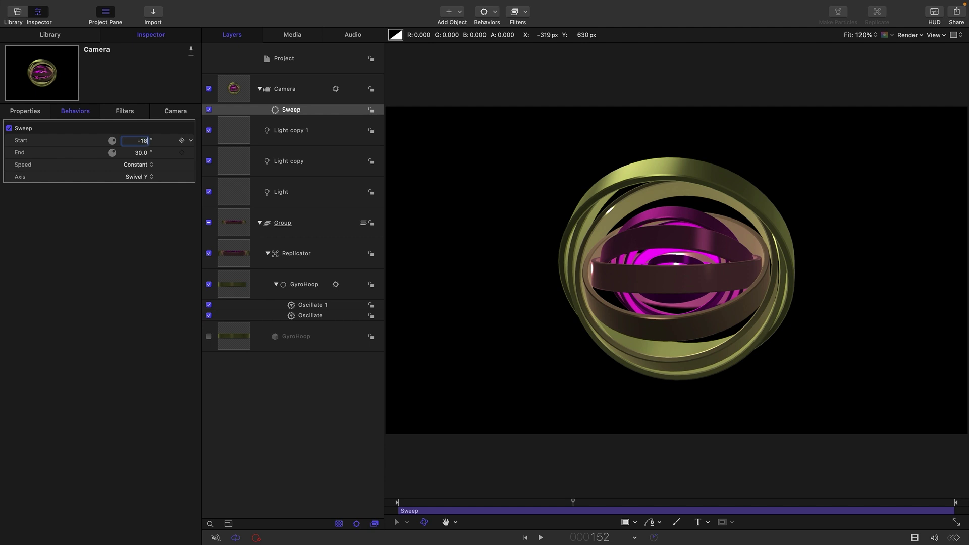
{"action": "key", "text": "Return"}
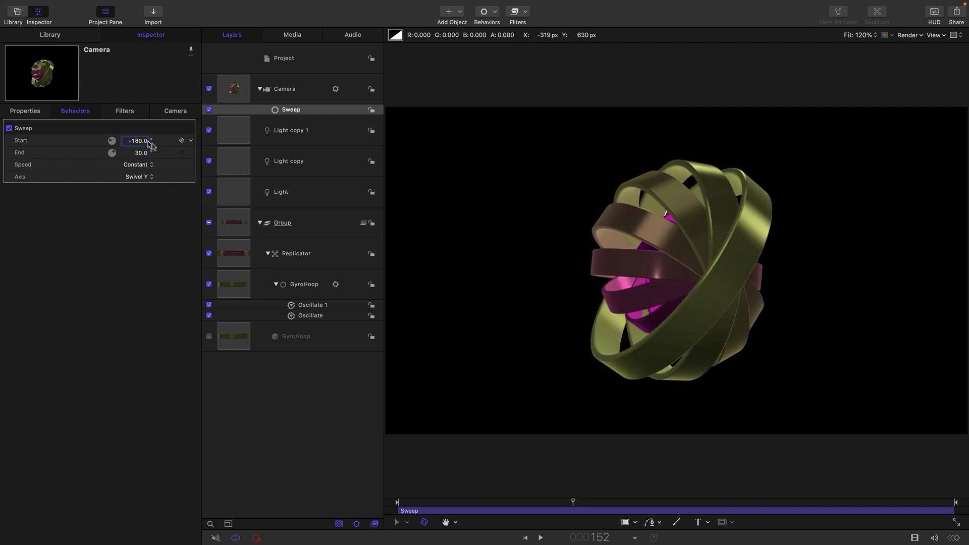
{"action": "left_click", "coordinate": [142, 153]}
{"action": "type", "text": "180"}
{"action": "key", "text": "Return"}
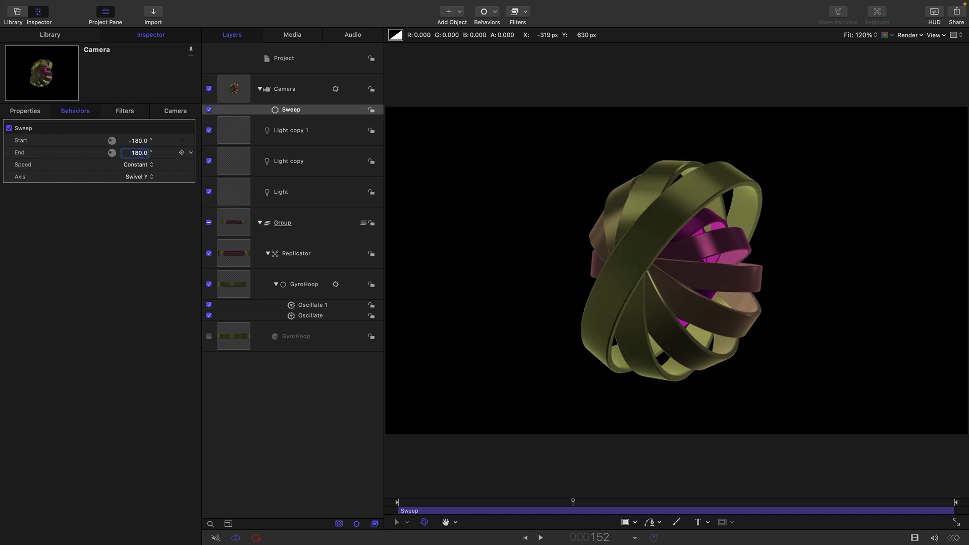
{"action": "left_click", "coordinate": [525, 538]}
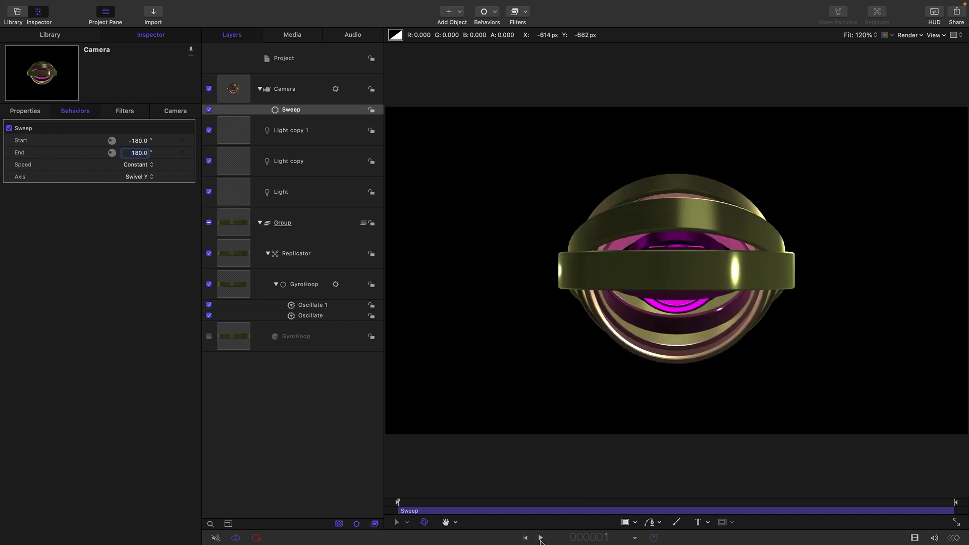
{"action": "left_click", "coordinate": [540, 537]}
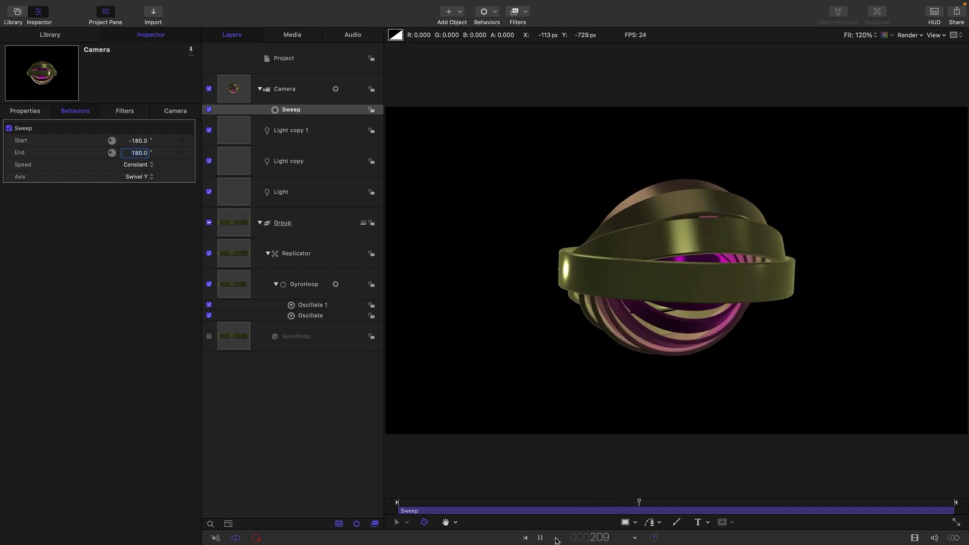
{"action": "key", "text": "space"}
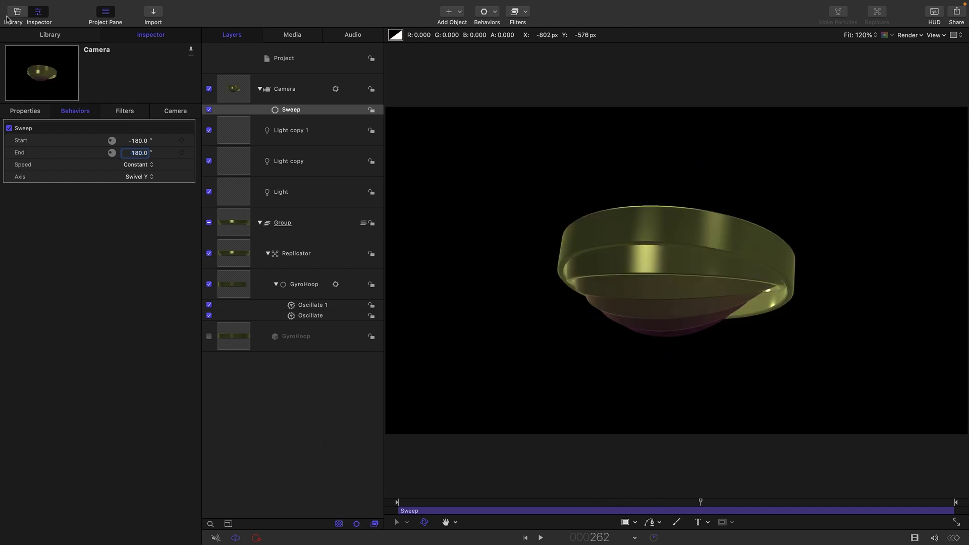
Add a Gradient generator from the Library behind the hoops and make its group 2D.
{"action": "left_click", "coordinate": [44, 35]}
{"action": "left_click", "coordinate": [27, 139]}
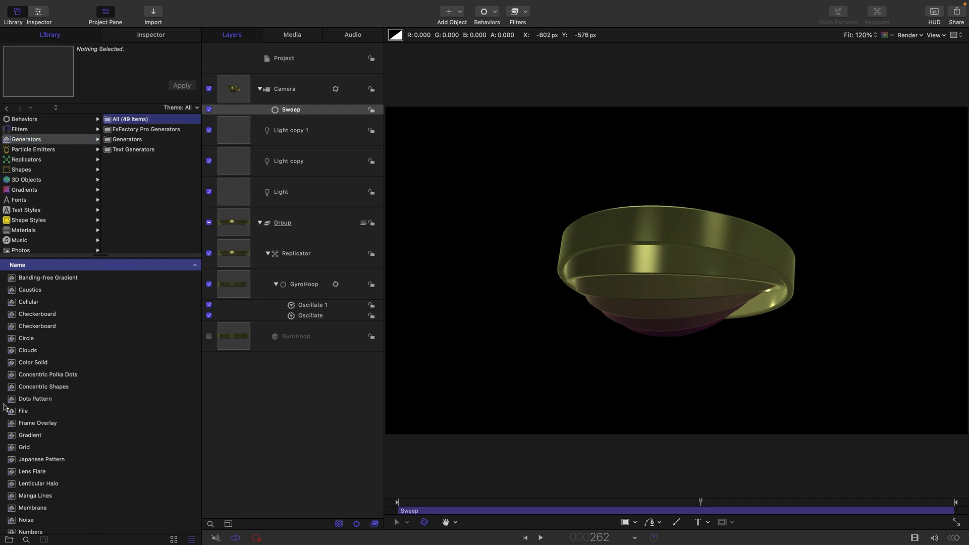
{"action": "left_click_drag", "start_coordinate": [11, 434], "coordinate": [233, 348]}
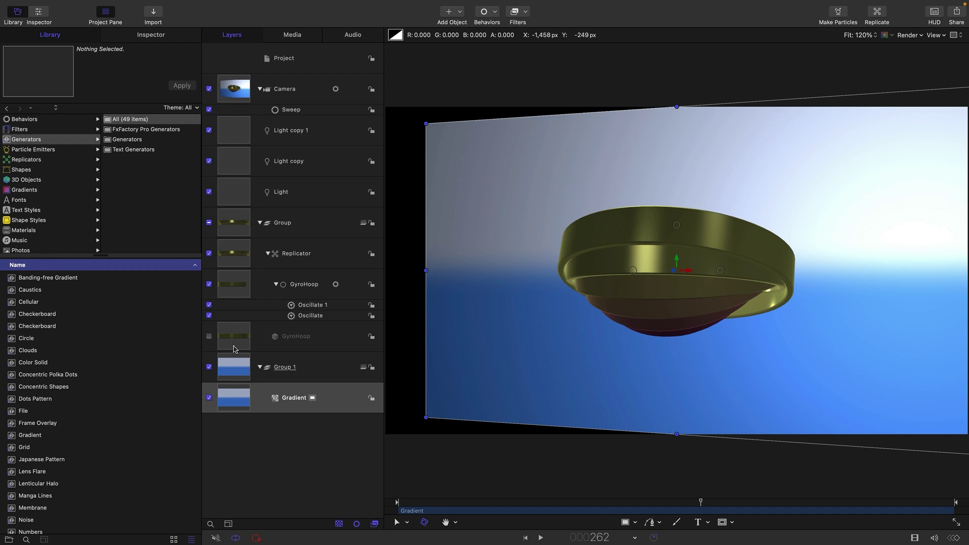
{"action": "left_click", "coordinate": [364, 368]}
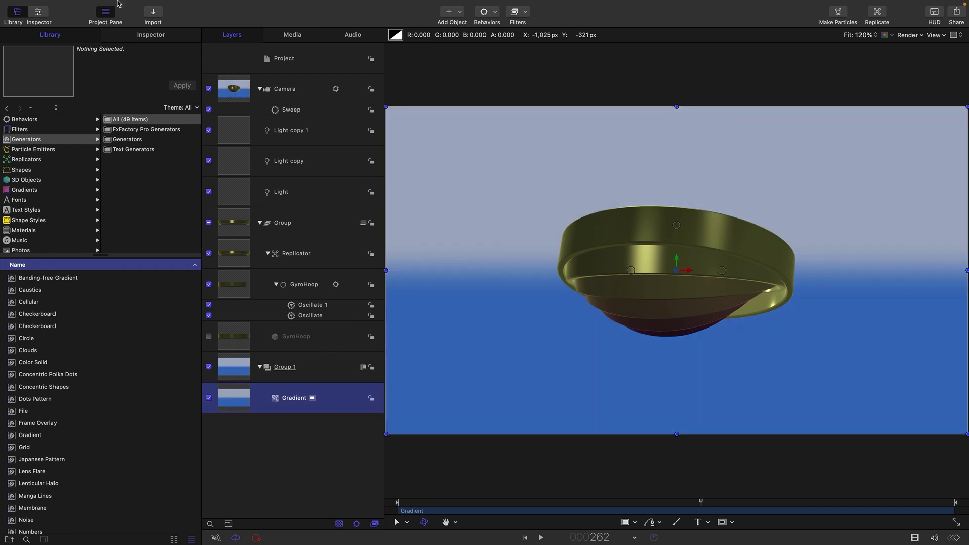
Recolour the gradient to a muted blue top fading to a dark navy bottom.
{"action": "left_click", "coordinate": [151, 35]}
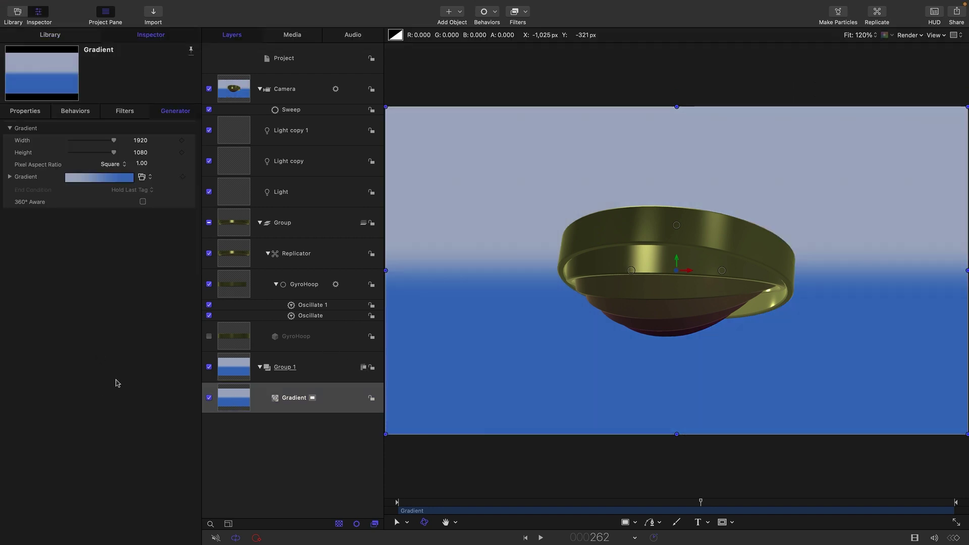
{"action": "left_click", "coordinate": [9, 177]}
{"action": "left_click", "coordinate": [177, 223]}
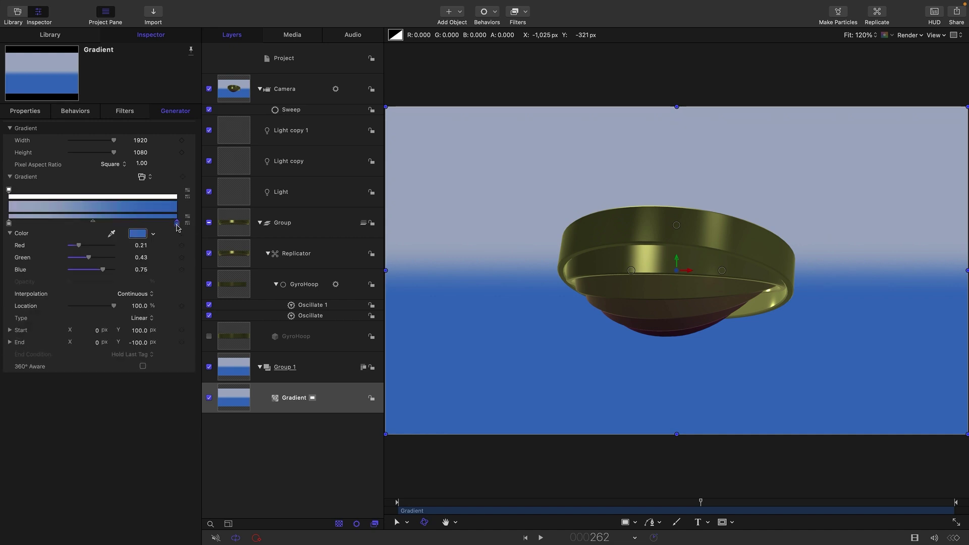
{"action": "left_click", "coordinate": [137, 233]}
{"action": "left_click_drag", "start_coordinate": [221, 496], "coordinate": [227, 496]}
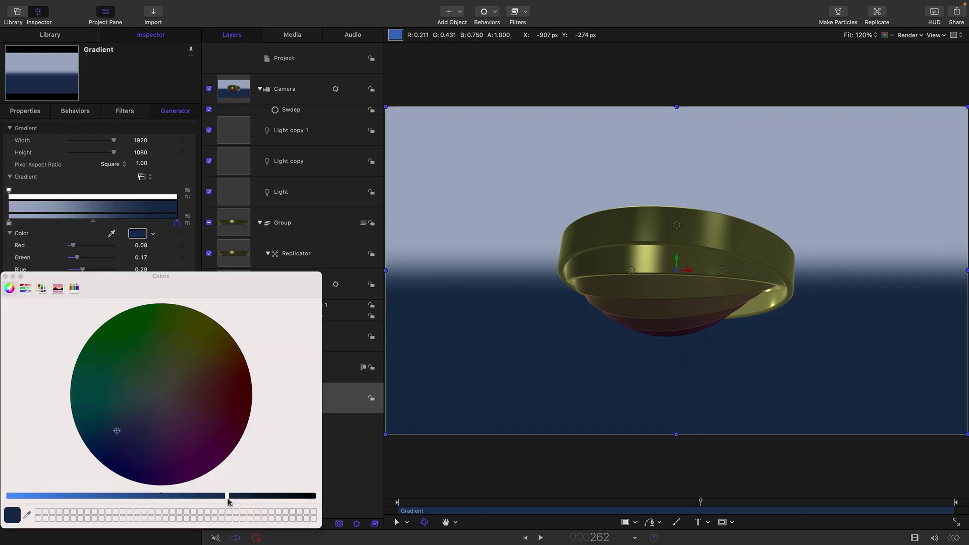
{"action": "left_click", "coordinate": [9, 223]}
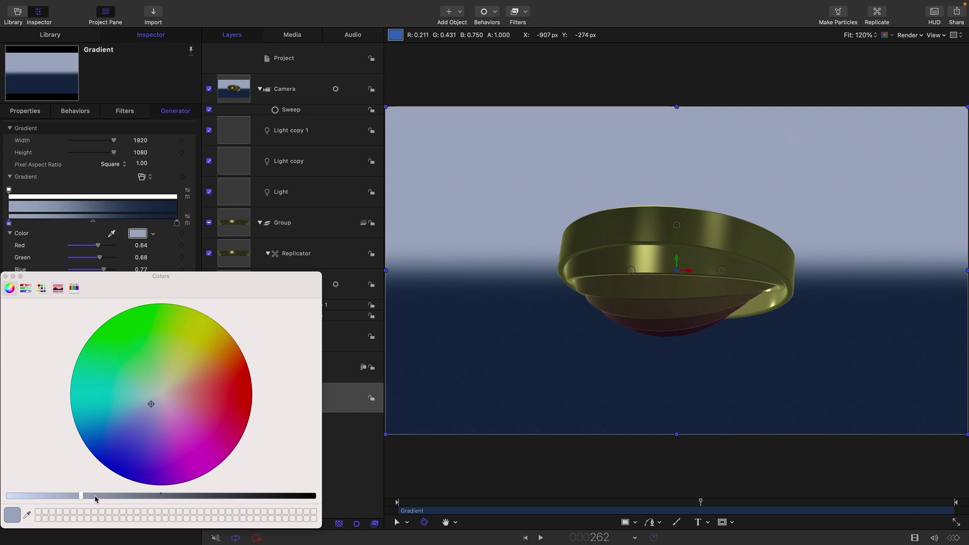
{"action": "left_click_drag", "start_coordinate": [94, 497], "coordinate": [162, 498]}
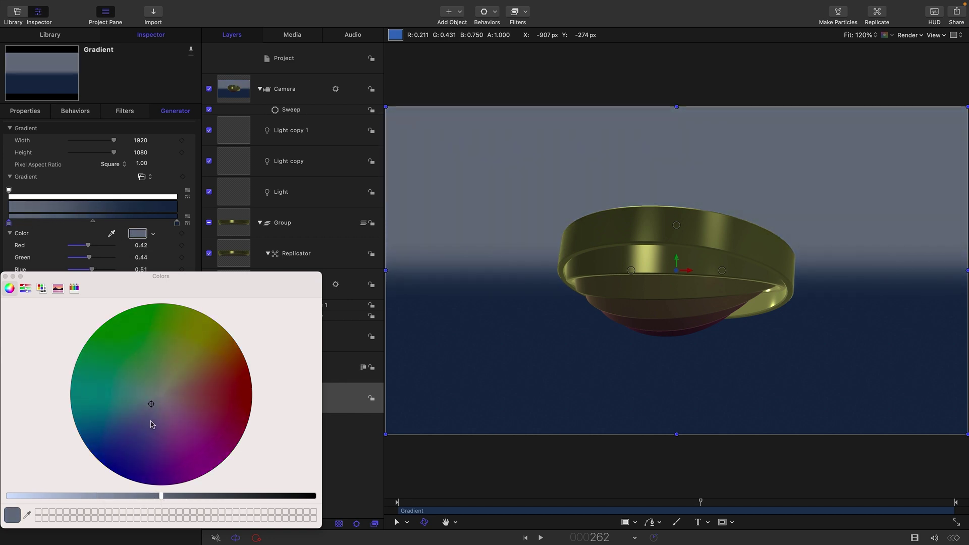
{"action": "left_click_drag", "start_coordinate": [151, 409], "coordinate": [135, 426]}
{"action": "left_click", "coordinate": [6, 277]}
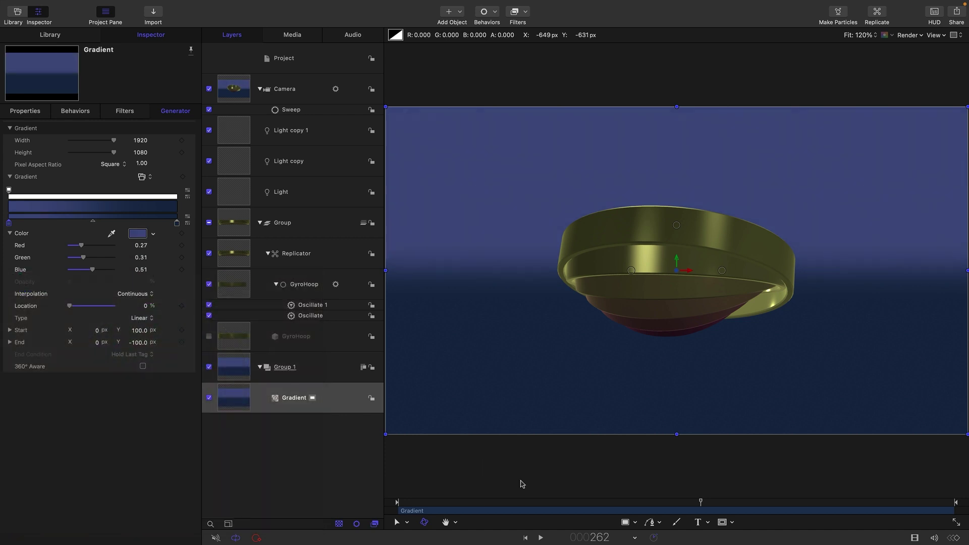
Using Adjust Item, drag the gradient start to the upper-left and end to the lower right, then preview.
{"action": "left_click", "coordinate": [404, 519]}
{"action": "left_click", "coordinate": [406, 521]}
{"action": "left_click", "coordinate": [406, 521]}
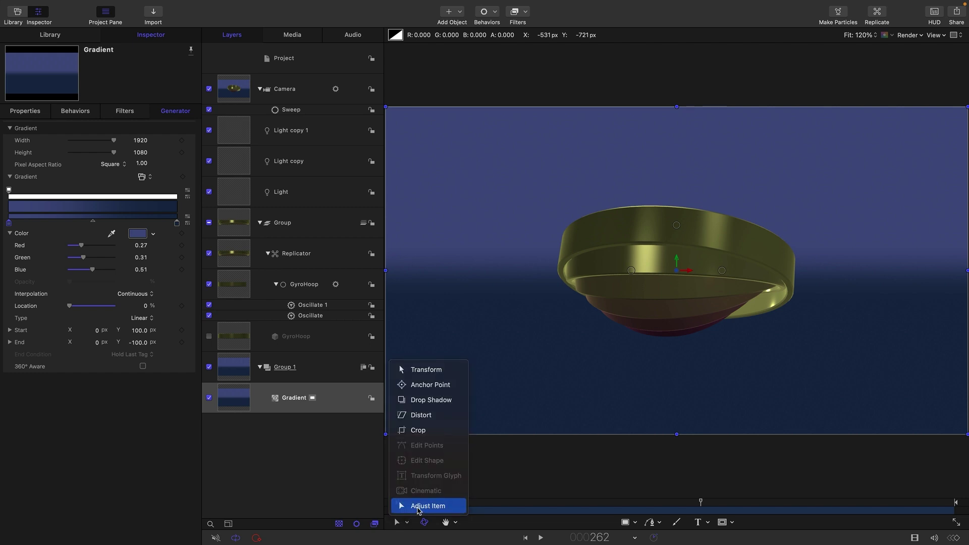
{"action": "left_click", "coordinate": [418, 507]}
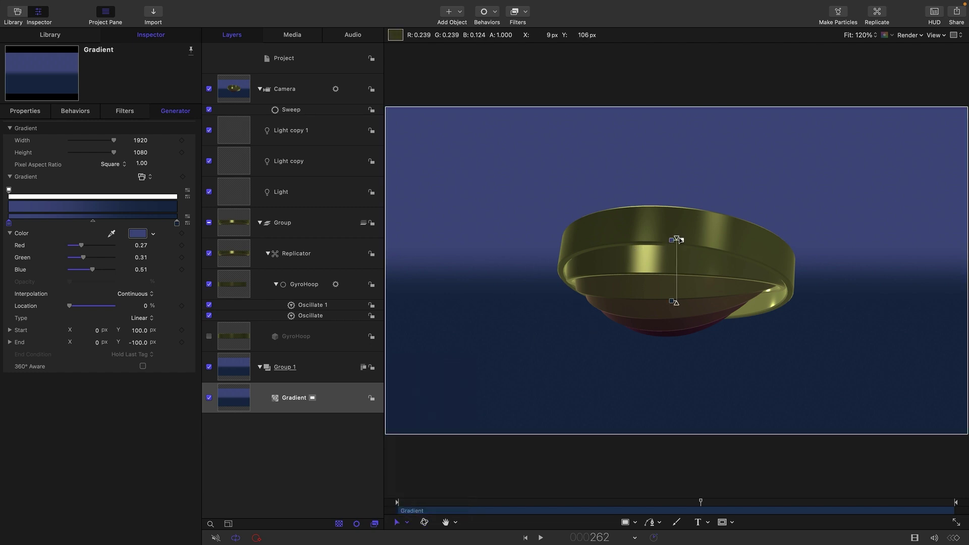
{"action": "left_click_drag", "start_coordinate": [679, 239], "coordinate": [407, 127]}
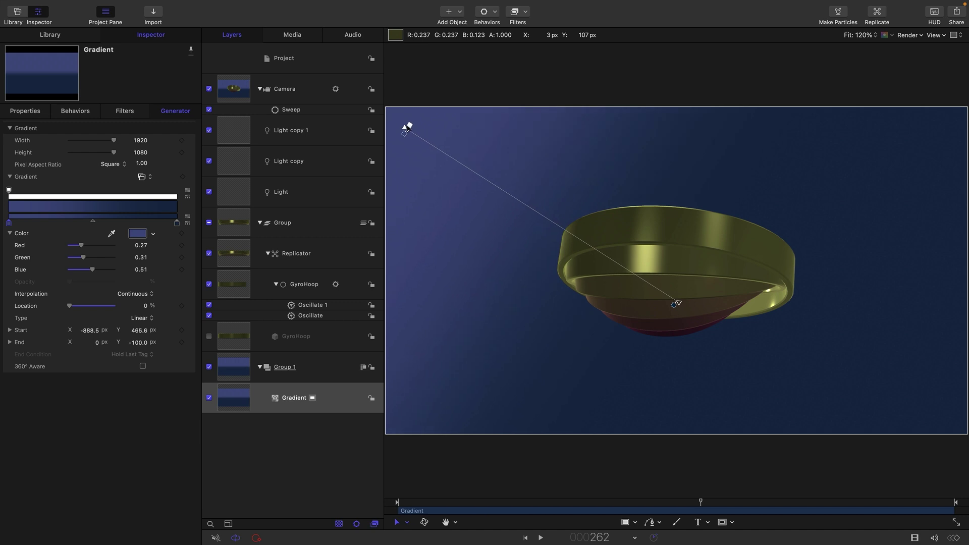
{"action": "left_click_drag", "start_coordinate": [678, 303], "coordinate": [797, 390]}
{"action": "left_click", "coordinate": [540, 538]}
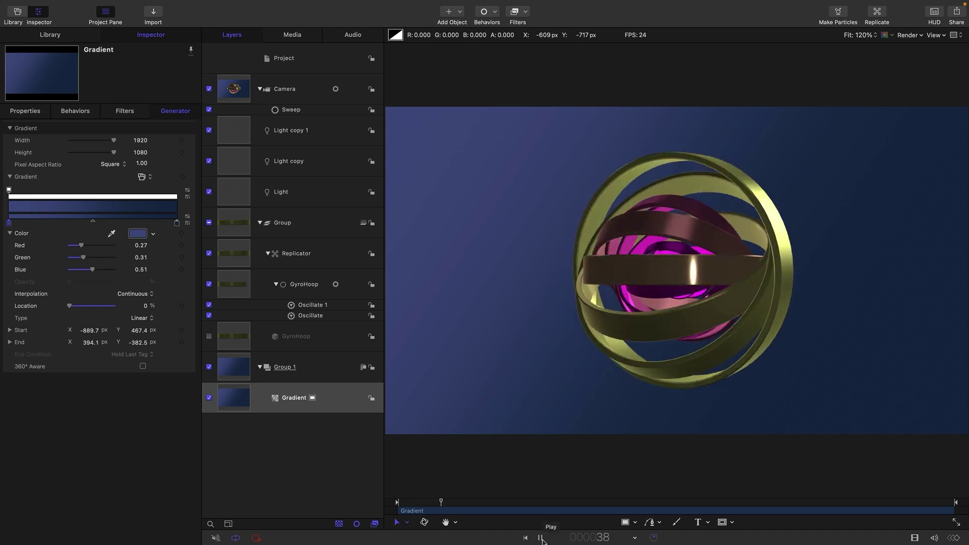
{"action": "key", "text": "space"}
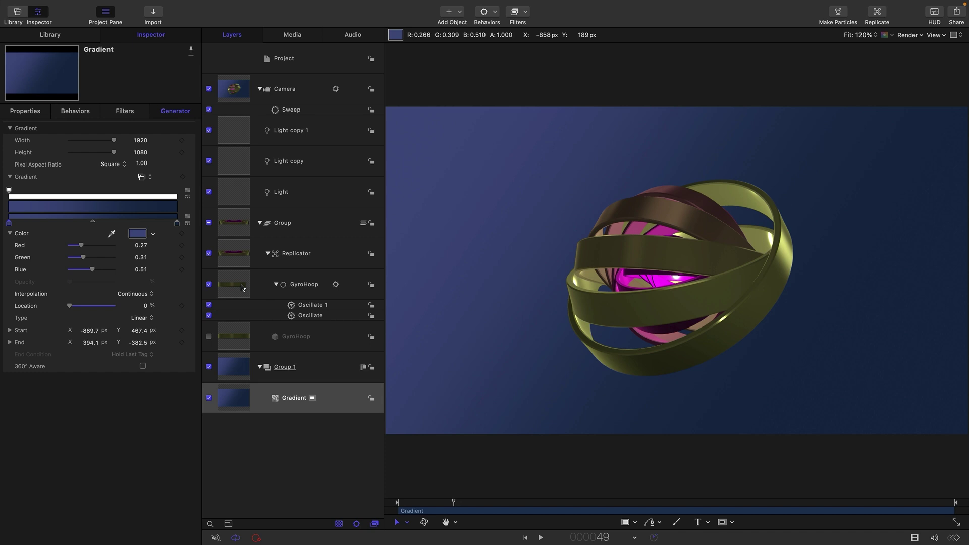
{"action": "left_click", "coordinate": [226, 336]}
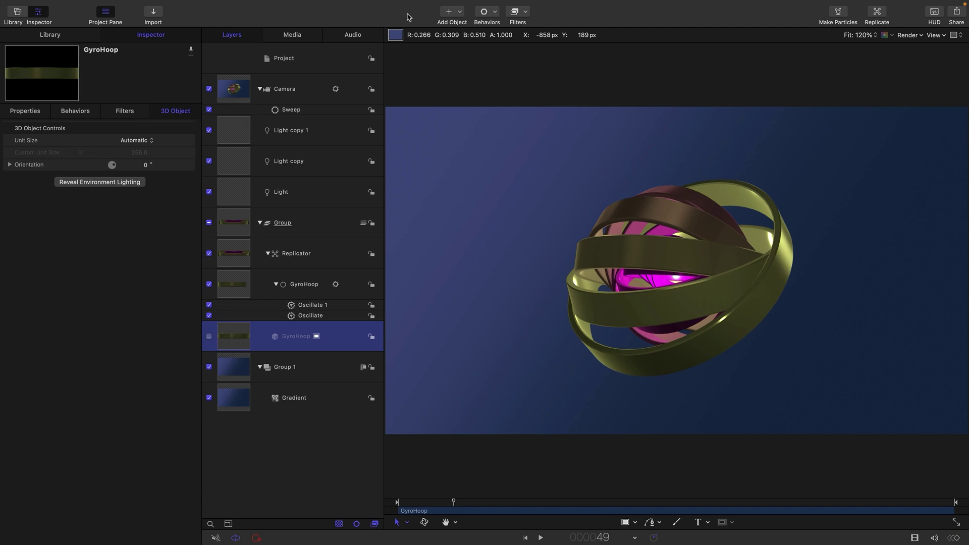
{"action": "left_click", "coordinate": [525, 13]}
{"action": "mouse_move", "coordinate": [527, 62]}
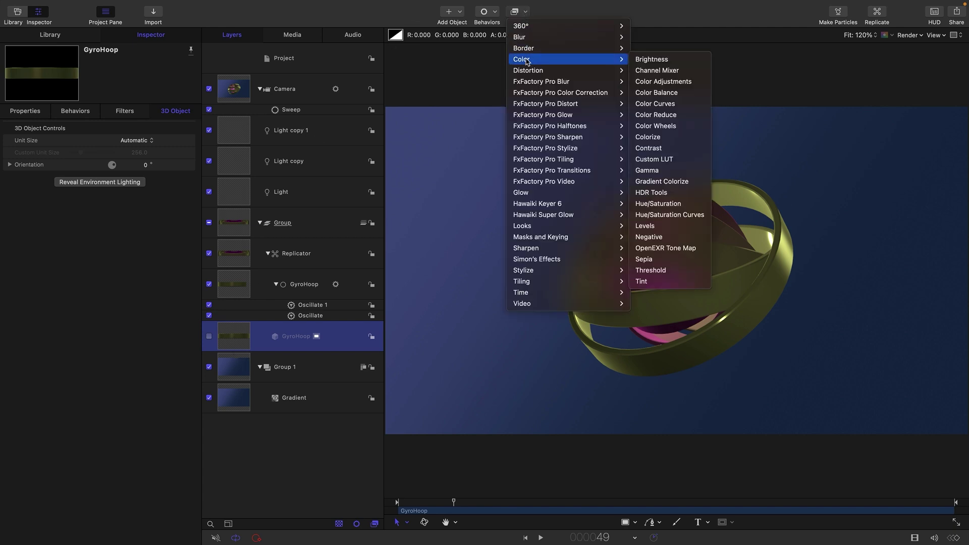
{"action": "left_click", "coordinate": [669, 230]}
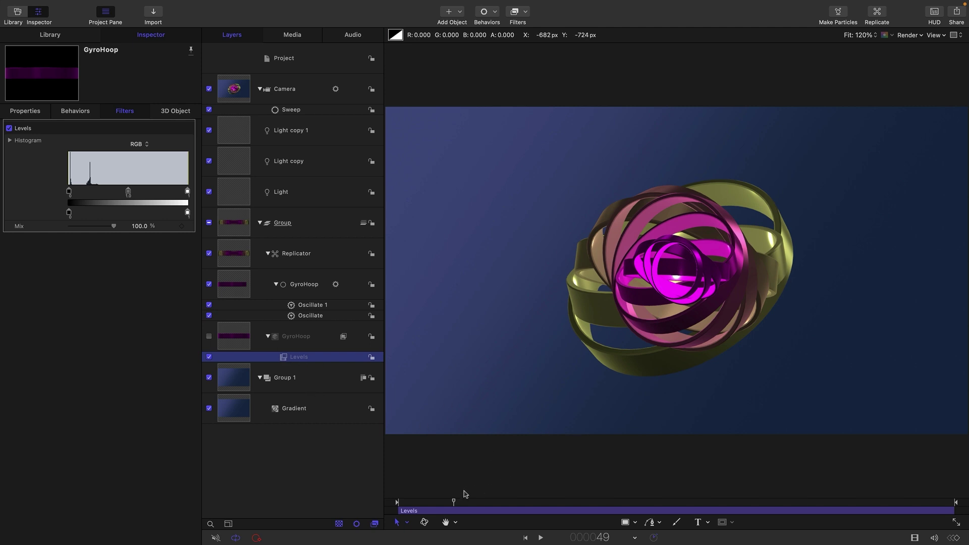
{"action": "left_click_drag", "start_coordinate": [460, 505], "coordinate": [545, 509]}
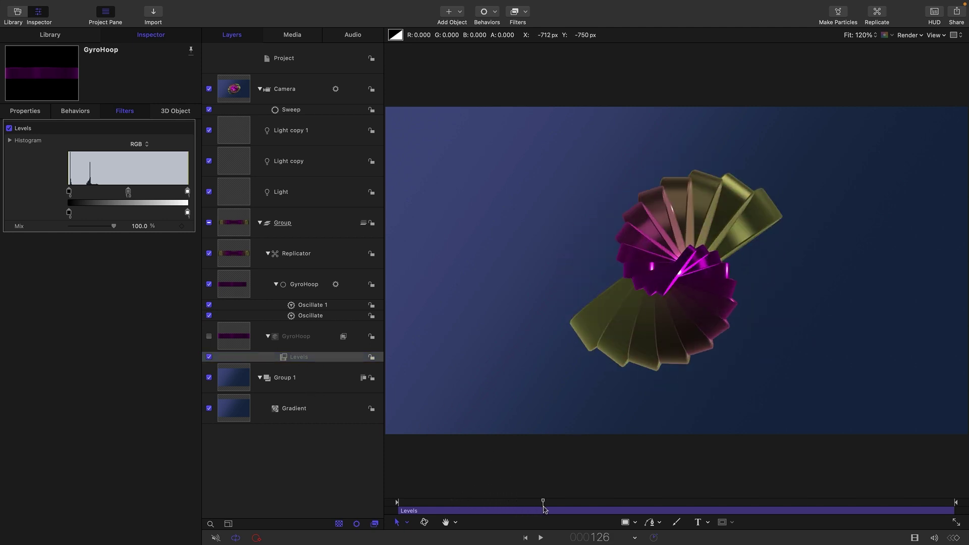
{"action": "left_click", "coordinate": [541, 537]}
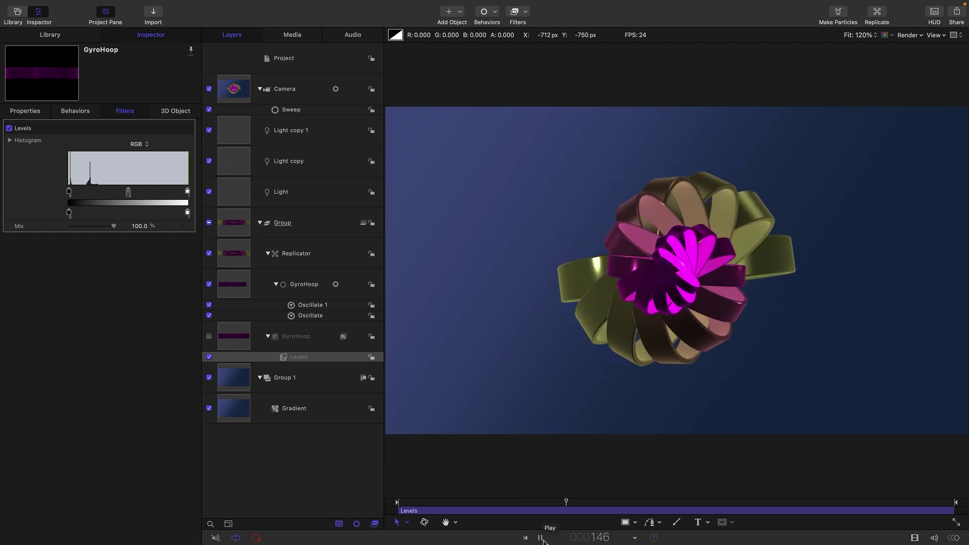
{"action": "left_click", "coordinate": [540, 538]}
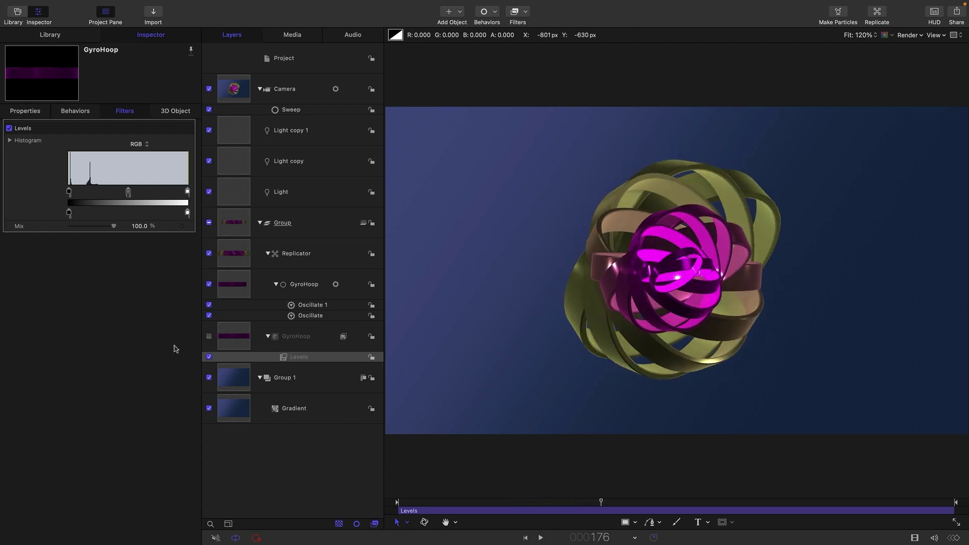
{"action": "right_click", "coordinate": [295, 358]}
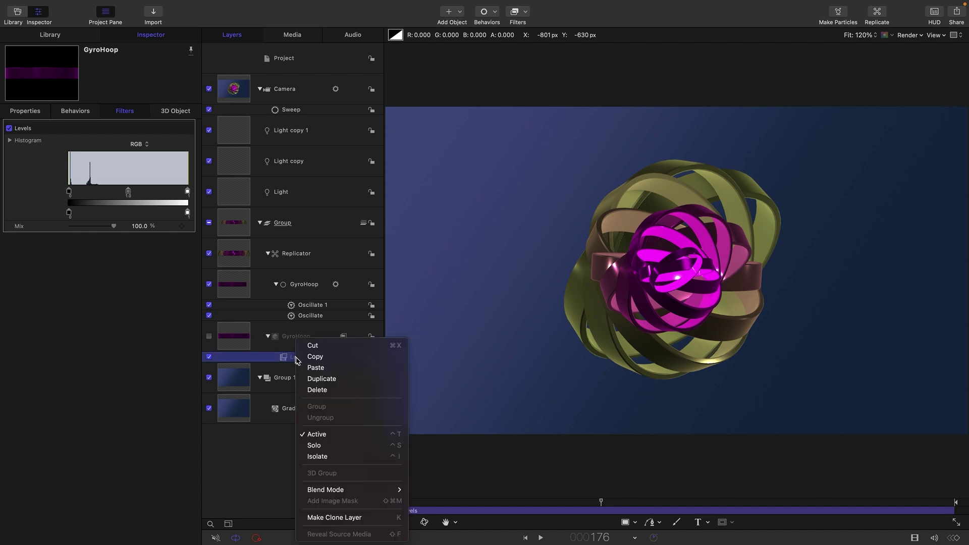
{"action": "left_click", "coordinate": [317, 390]}
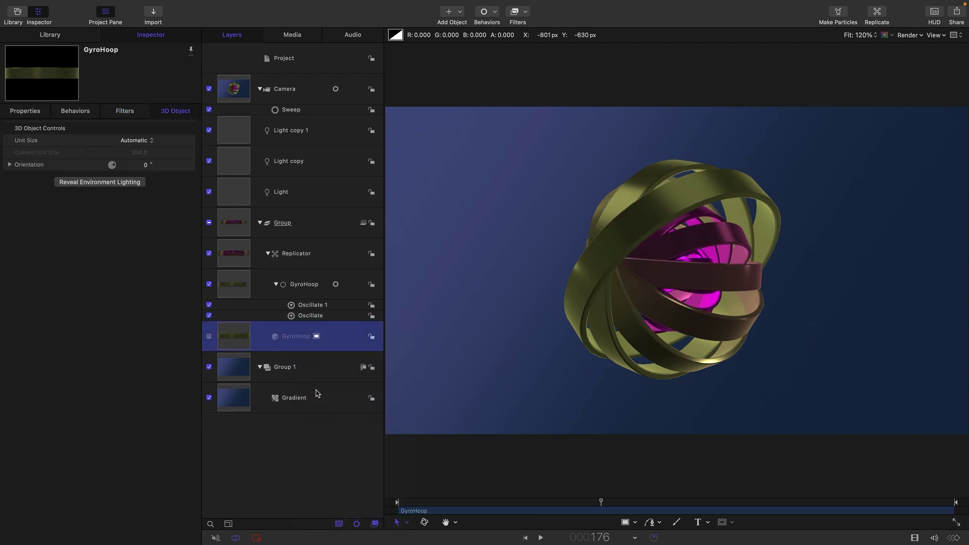
Duplicate the hoop Group to create Group copy.
{"action": "left_click", "coordinate": [261, 223]}
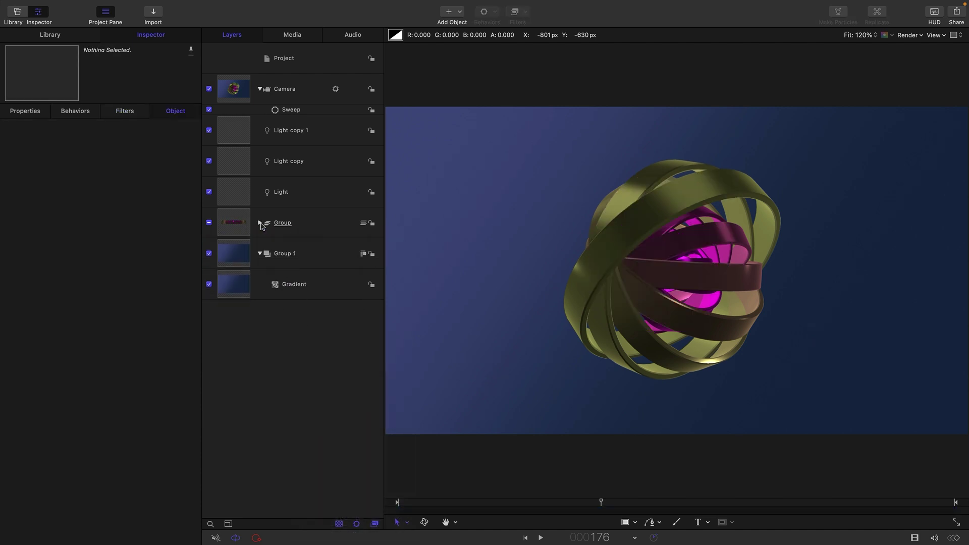
{"action": "left_click", "coordinate": [234, 223]}
{"action": "right_click", "coordinate": [234, 223]}
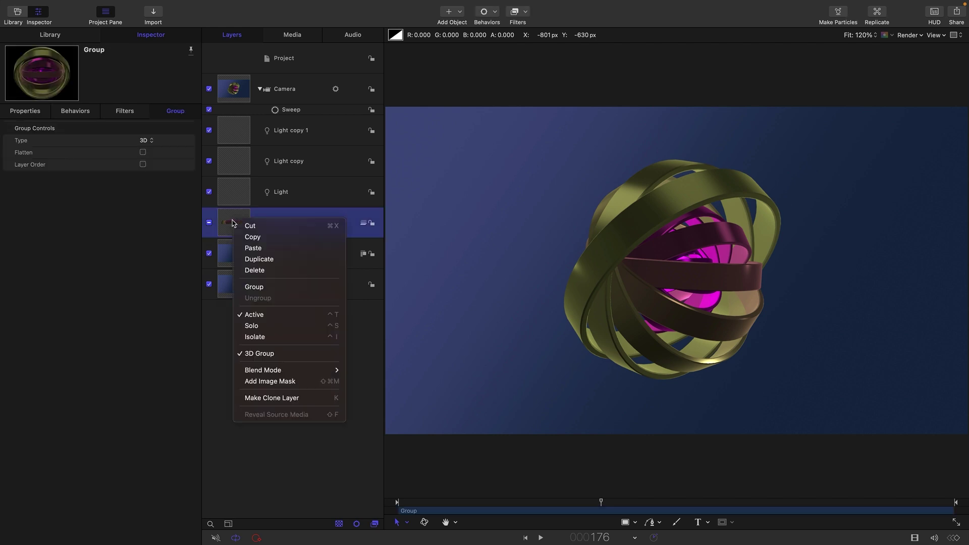
{"action": "left_click", "coordinate": [259, 260]}
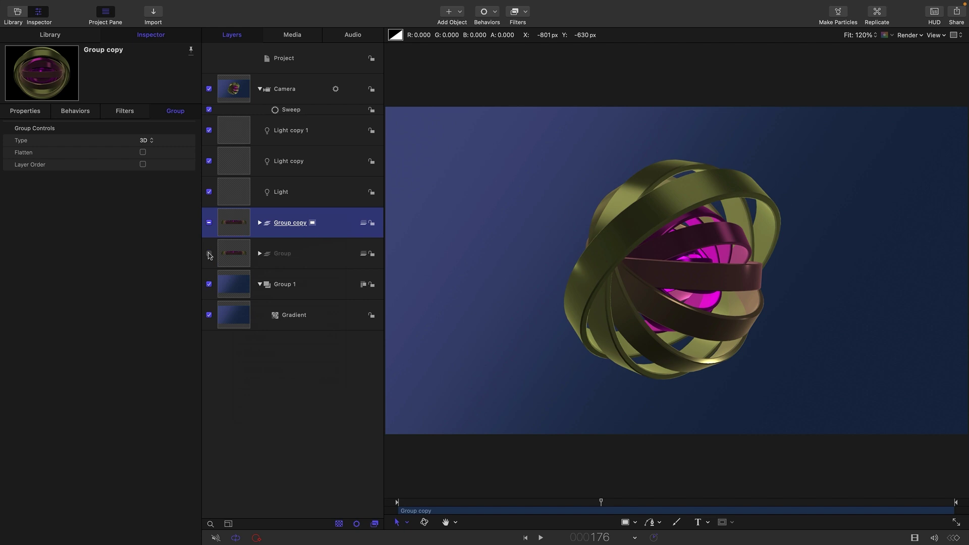
Add a Luma Keyer to Replicator copy and lower its luma black point so more rings remain.
{"action": "left_click", "coordinate": [520, 31]}
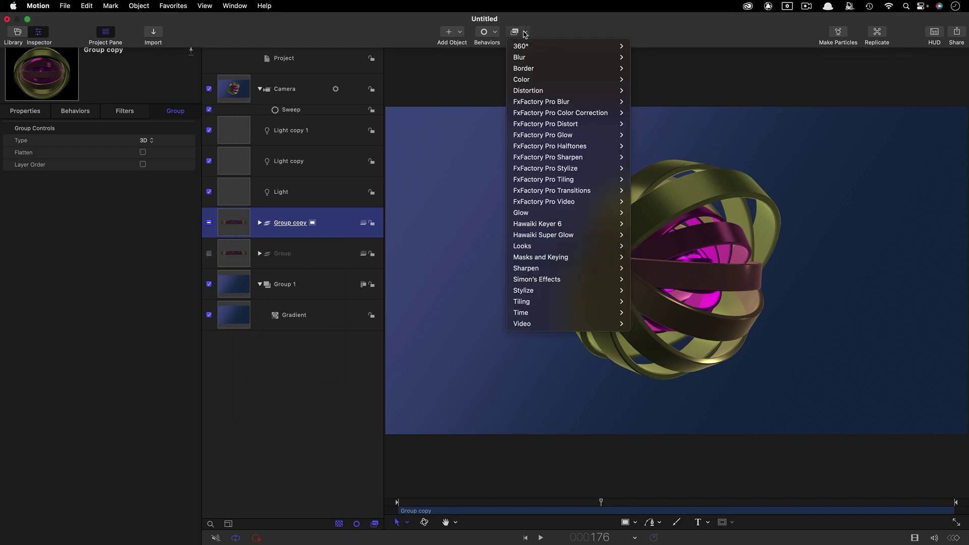
{"action": "mouse_move", "coordinate": [563, 257]}
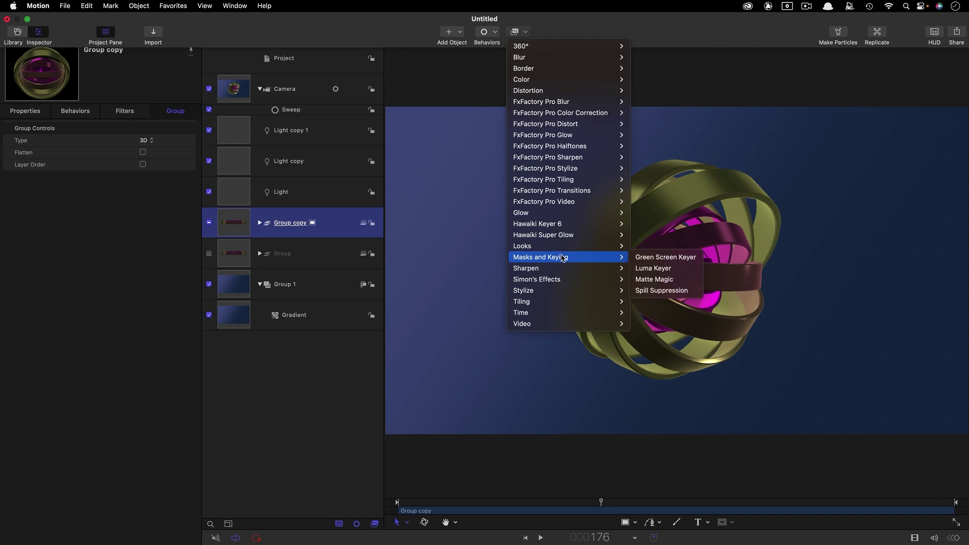
{"action": "left_click", "coordinate": [657, 271]}
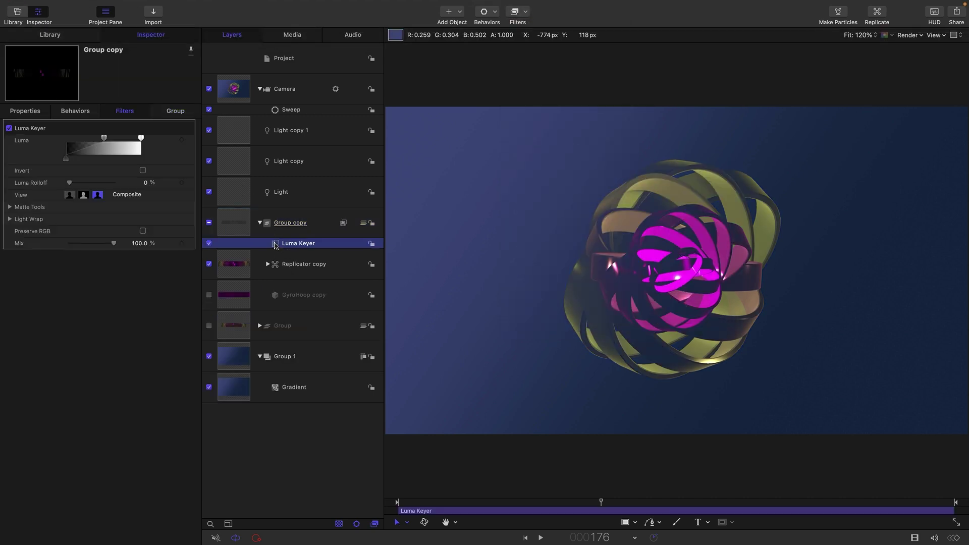
{"action": "left_click_drag", "start_coordinate": [276, 246], "coordinate": [230, 268]}
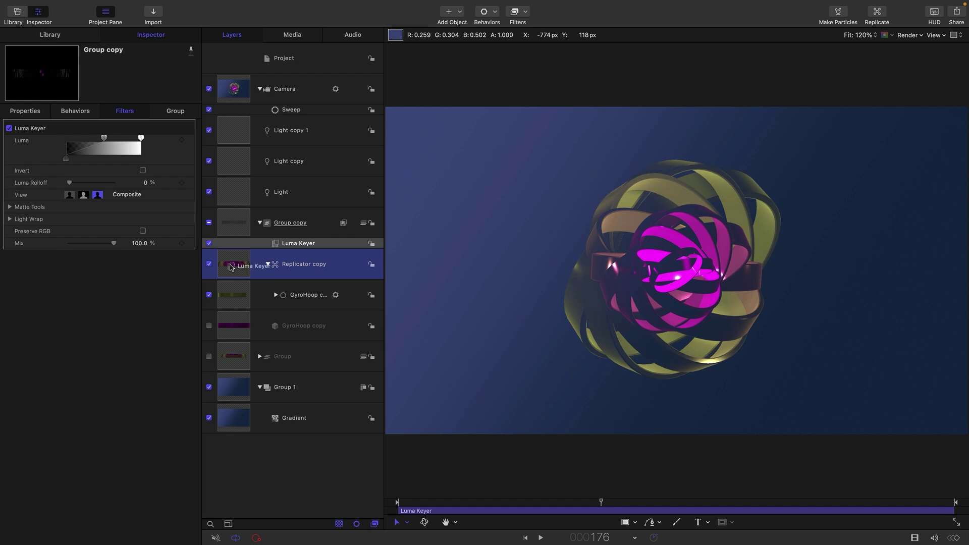
{"action": "left_click_drag", "start_coordinate": [230, 268], "coordinate": [230, 268]}
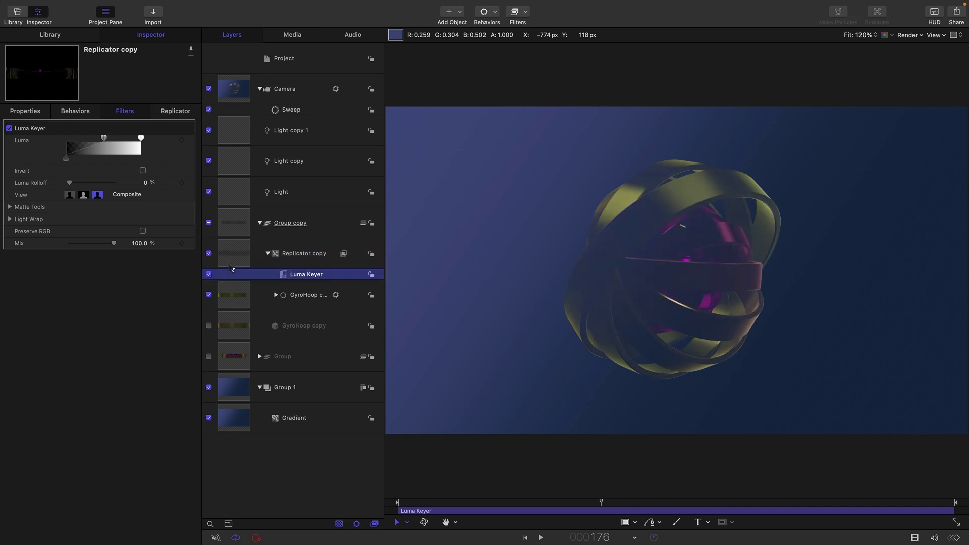
{"action": "left_click_drag", "start_coordinate": [105, 140], "coordinate": [74, 160]}
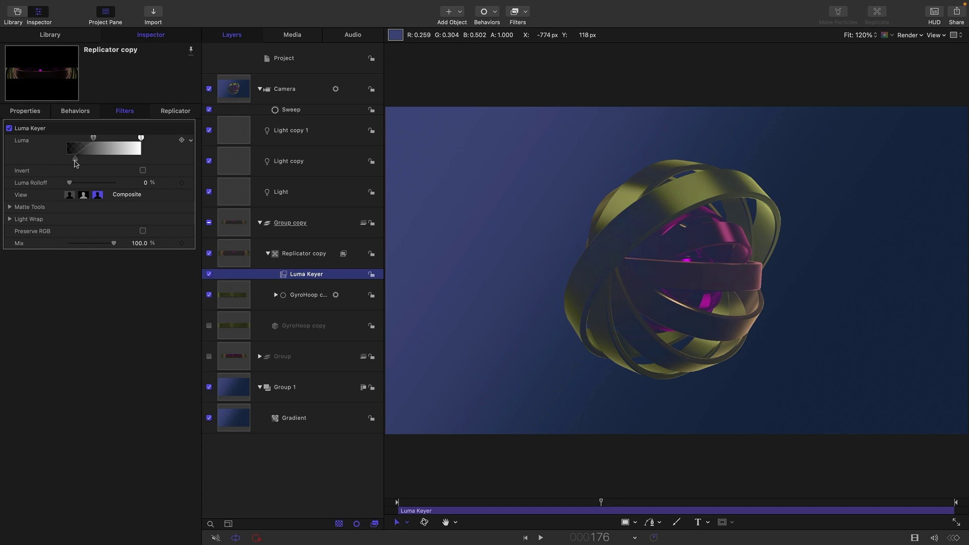
{"action": "left_click", "coordinate": [726, 185]}
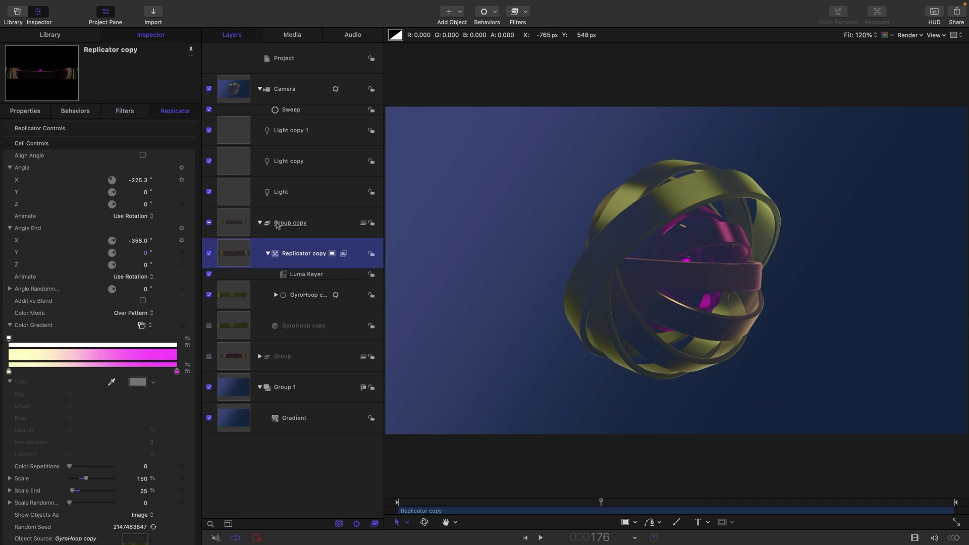
Apply a Neon glow filter to Replicator copy with Edge Intensity set to 5.0.
{"action": "mouse_move", "coordinate": [544, 11]}
{"action": "left_click", "coordinate": [523, 33]}
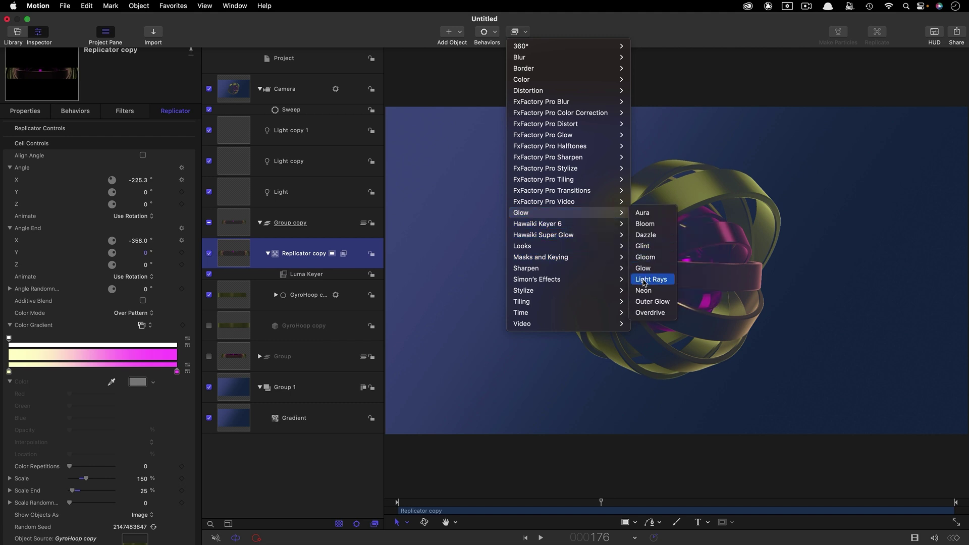
{"action": "left_click", "coordinate": [179, 235]}
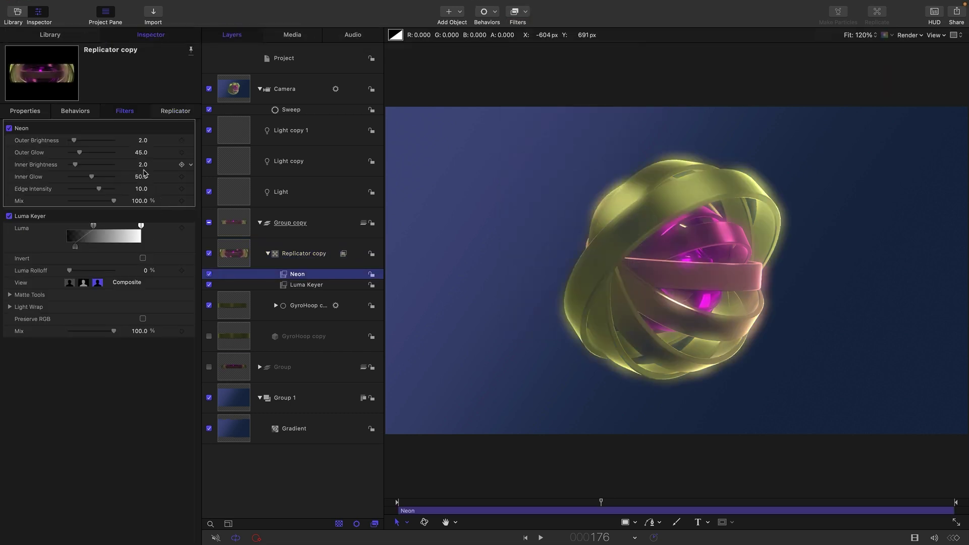
{"action": "left_click", "coordinate": [142, 189]}
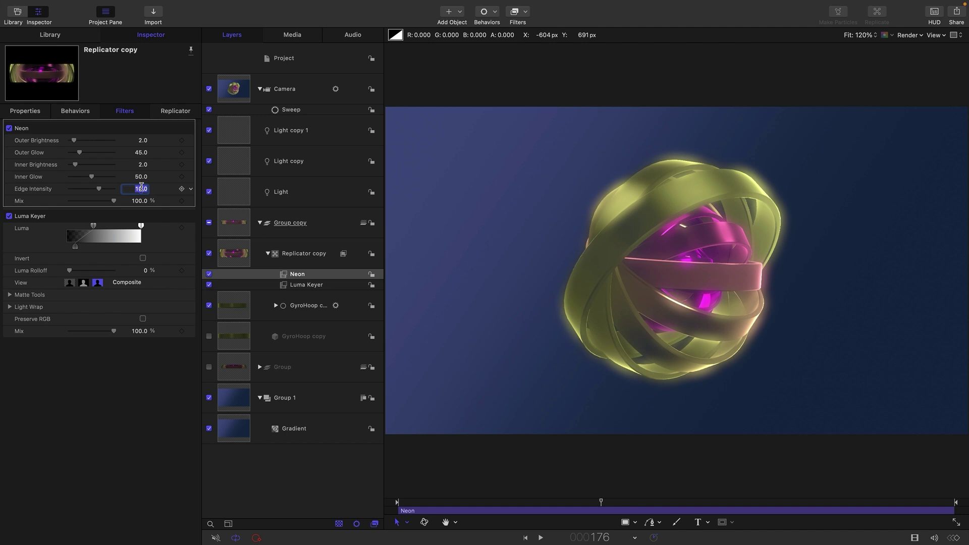
{"action": "type", "text": "5"}
{"action": "key", "text": "Return"}
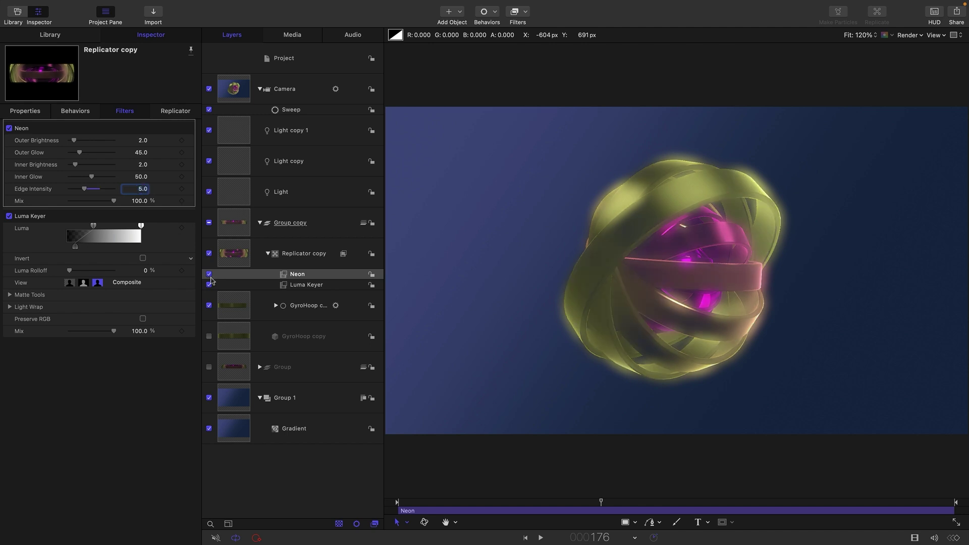
Re-enable the original Group, set Group copy's Blend Mode to Add, and play from the start.
{"action": "left_click", "coordinate": [259, 223]}
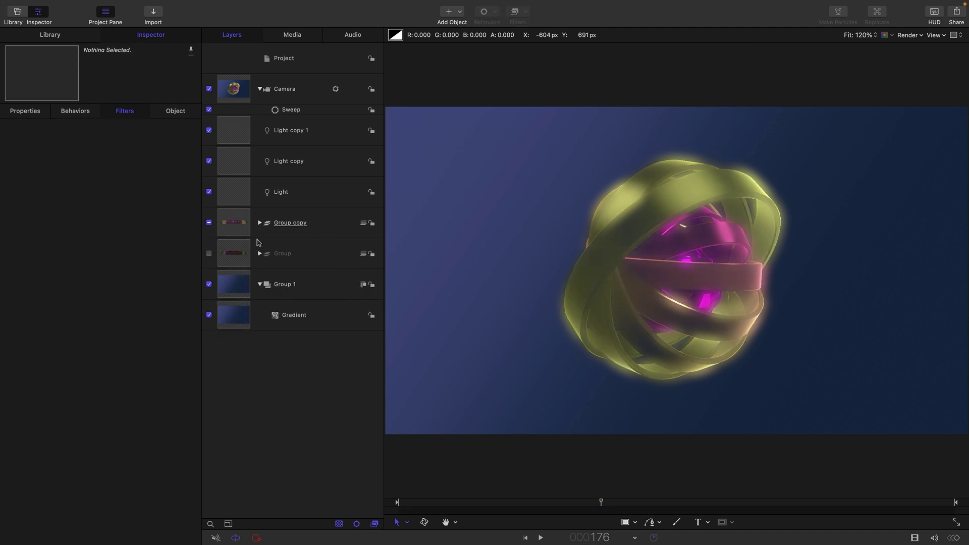
{"action": "left_click", "coordinate": [209, 255]}
{"action": "left_click", "coordinate": [239, 258]}
{"action": "left_click", "coordinate": [239, 225]}
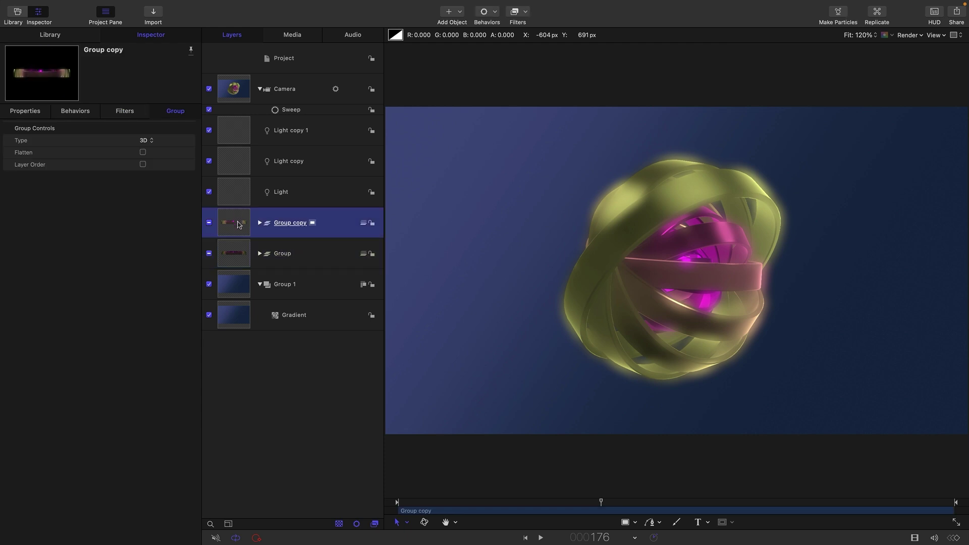
{"action": "left_click", "coordinate": [24, 112]}
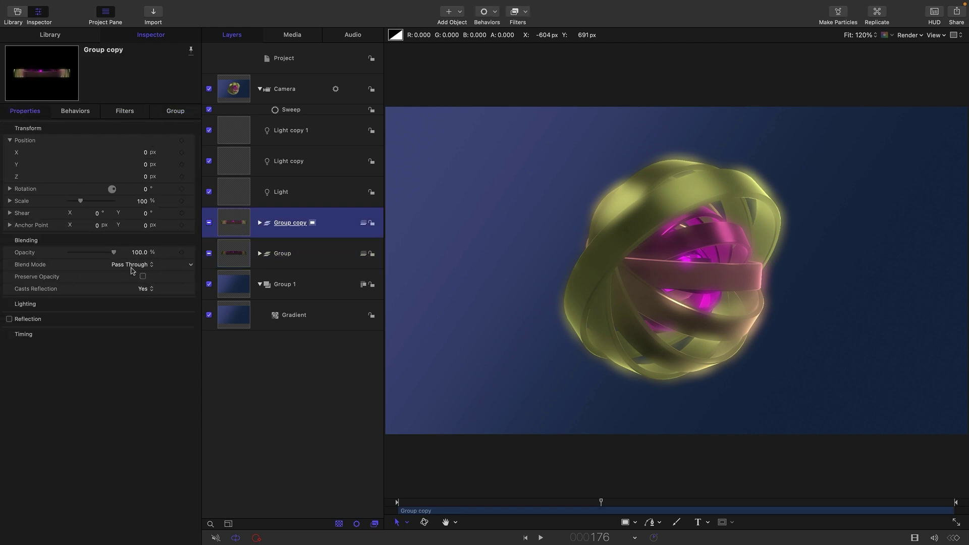
{"action": "left_click", "coordinate": [133, 267]}
{"action": "left_click", "coordinate": [126, 361]}
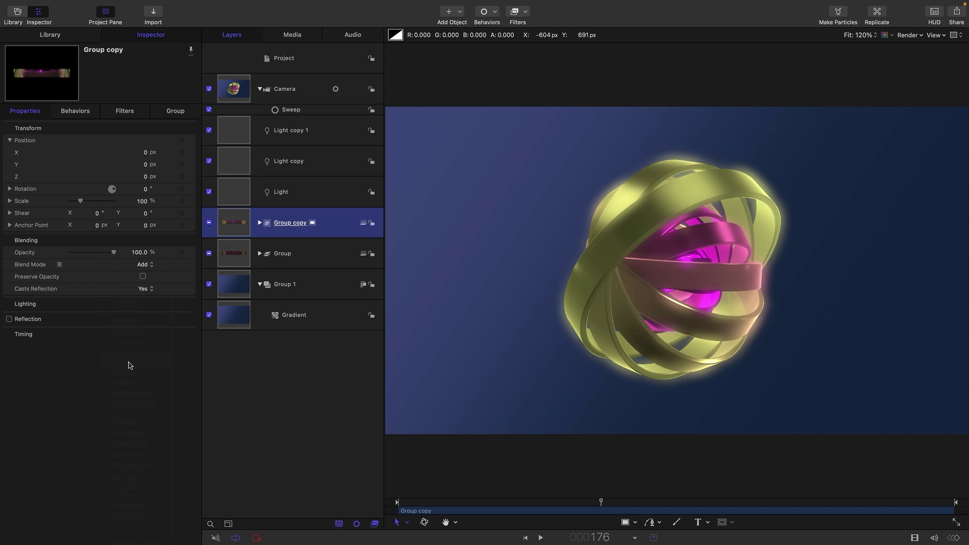
{"action": "left_click", "coordinate": [525, 538]}
{"action": "left_click", "coordinate": [539, 538]}
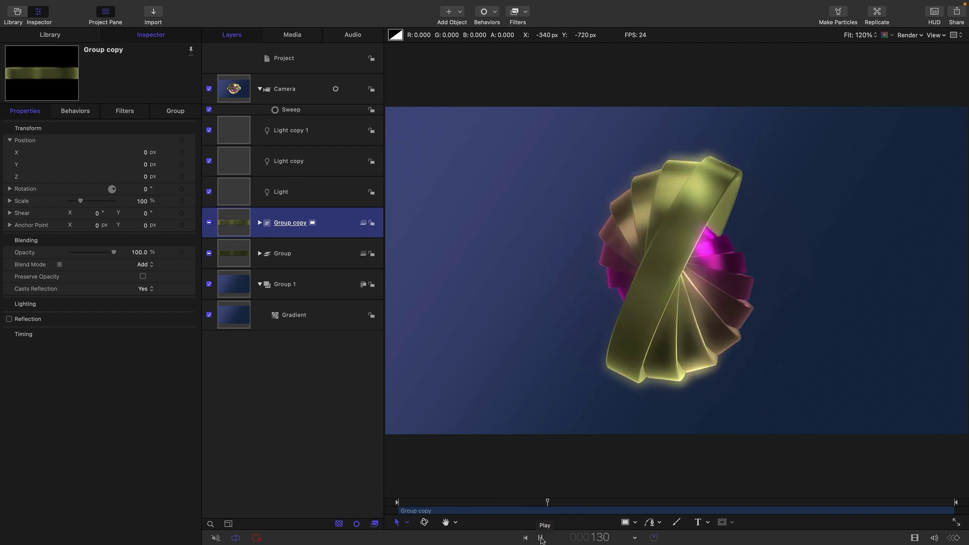
{"action": "left_click", "coordinate": [540, 538]}
{"action": "left_click", "coordinate": [209, 254]}
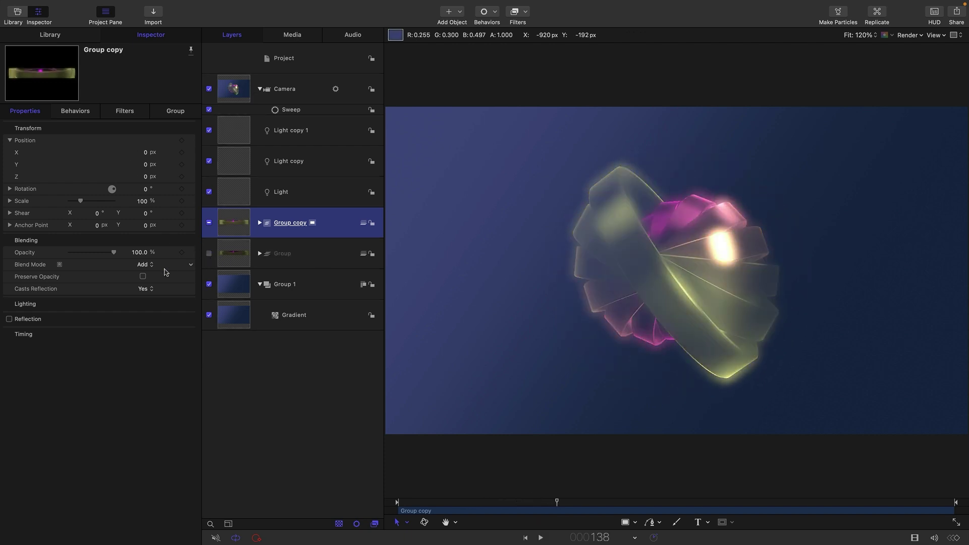
{"action": "left_click", "coordinate": [144, 265]}
{"action": "left_click", "coordinate": [151, 188]}
{"action": "left_click", "coordinate": [259, 223]}
{"action": "left_click", "coordinate": [209, 285]}
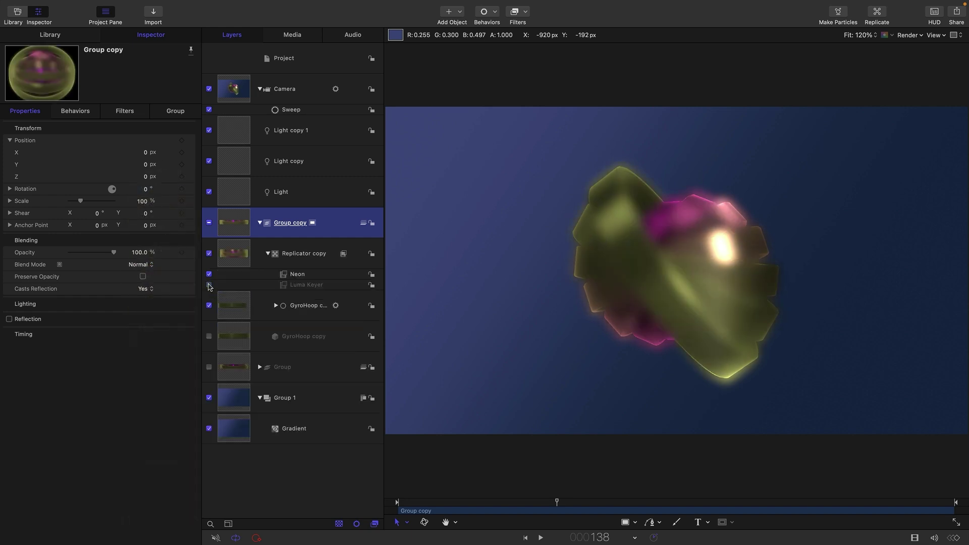
{"action": "double_click", "coordinate": [209, 274]}
{"action": "left_click", "coordinate": [209, 274]}
{"action": "left_click", "coordinate": [209, 274]}
{"action": "left_click", "coordinate": [209, 275]}
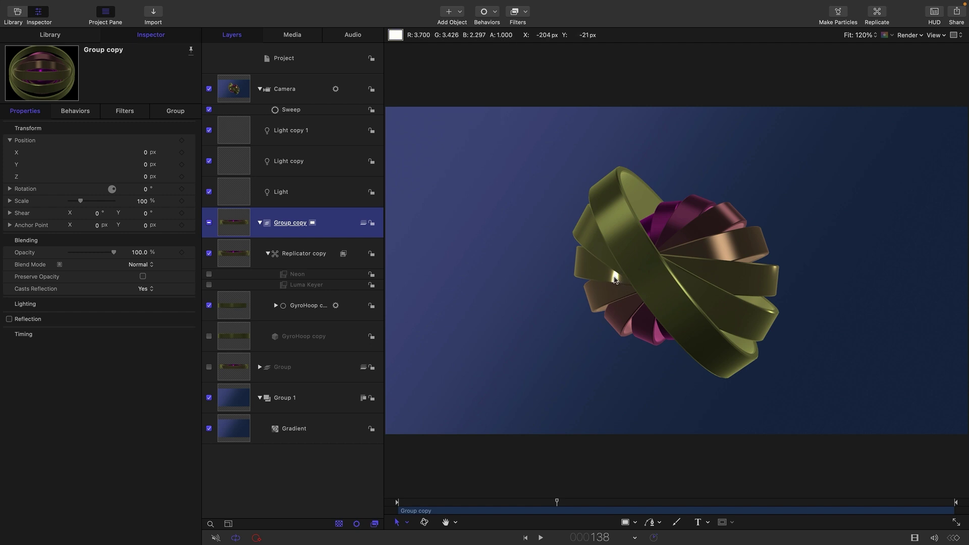
{"action": "left_click", "coordinate": [209, 275]}
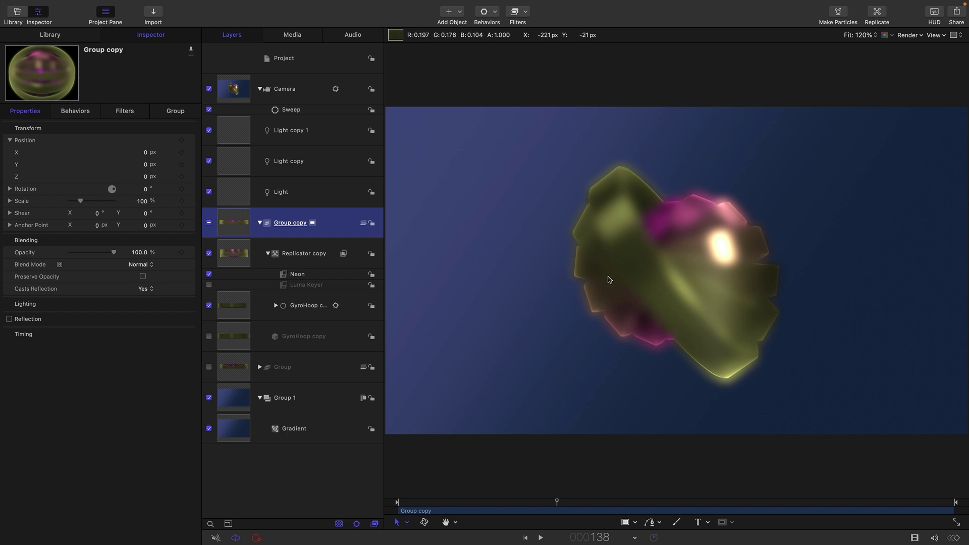
{"action": "left_click", "coordinate": [209, 274]}
{"action": "left_click", "coordinate": [209, 285]}
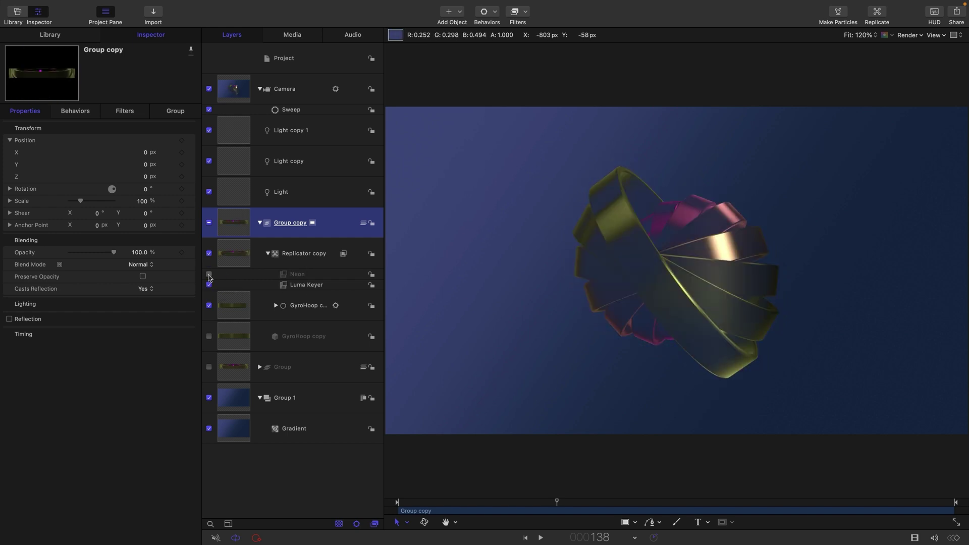
{"action": "left_click", "coordinate": [209, 275]}
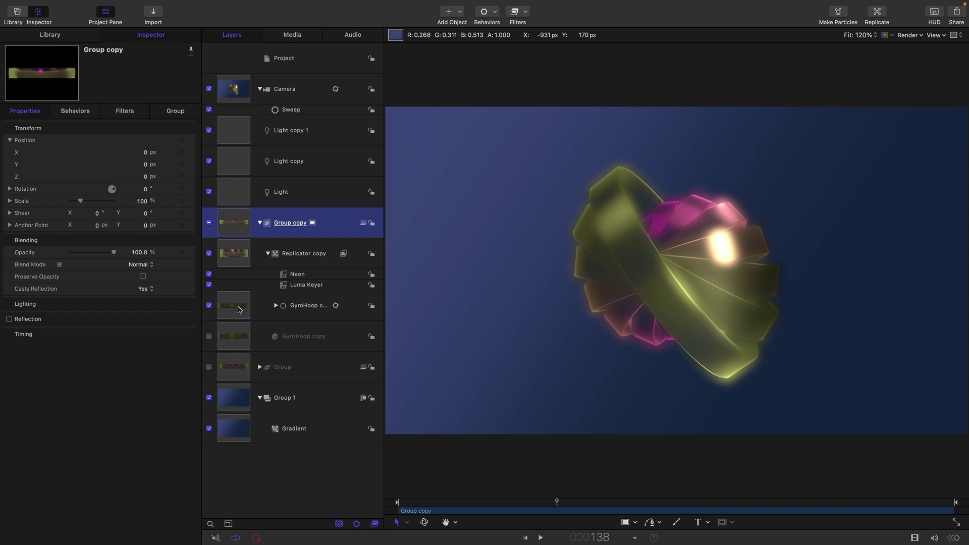
{"action": "left_click", "coordinate": [209, 368]}
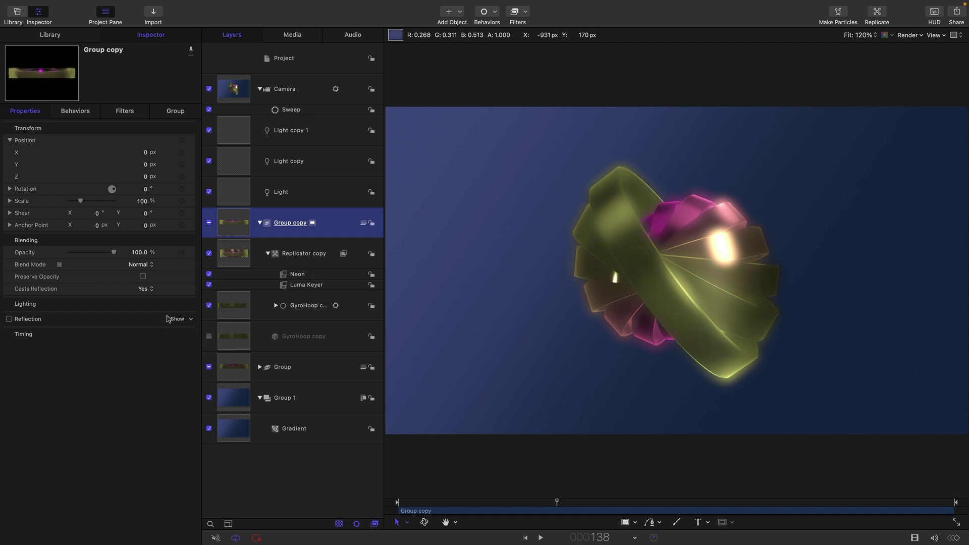
{"action": "left_click", "coordinate": [144, 265]}
{"action": "left_click", "coordinate": [137, 344]}
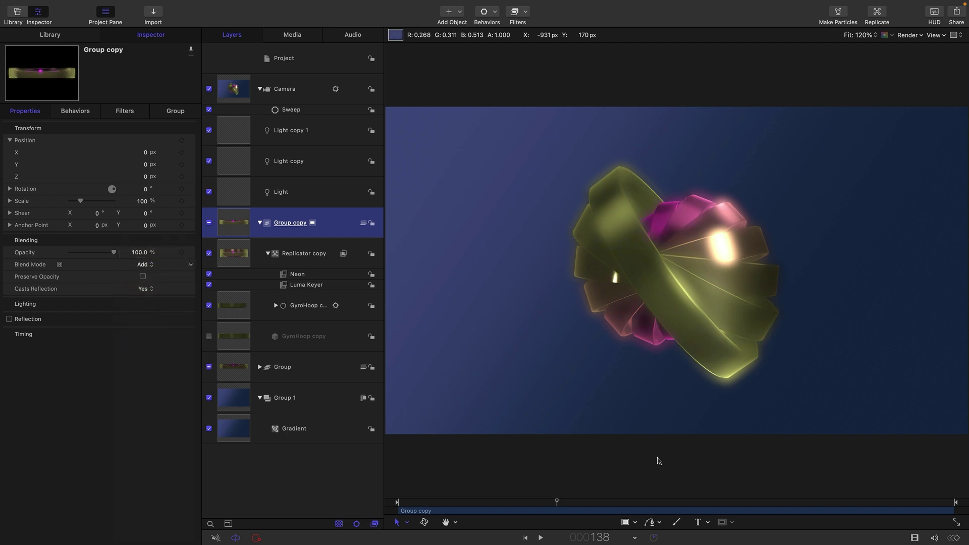